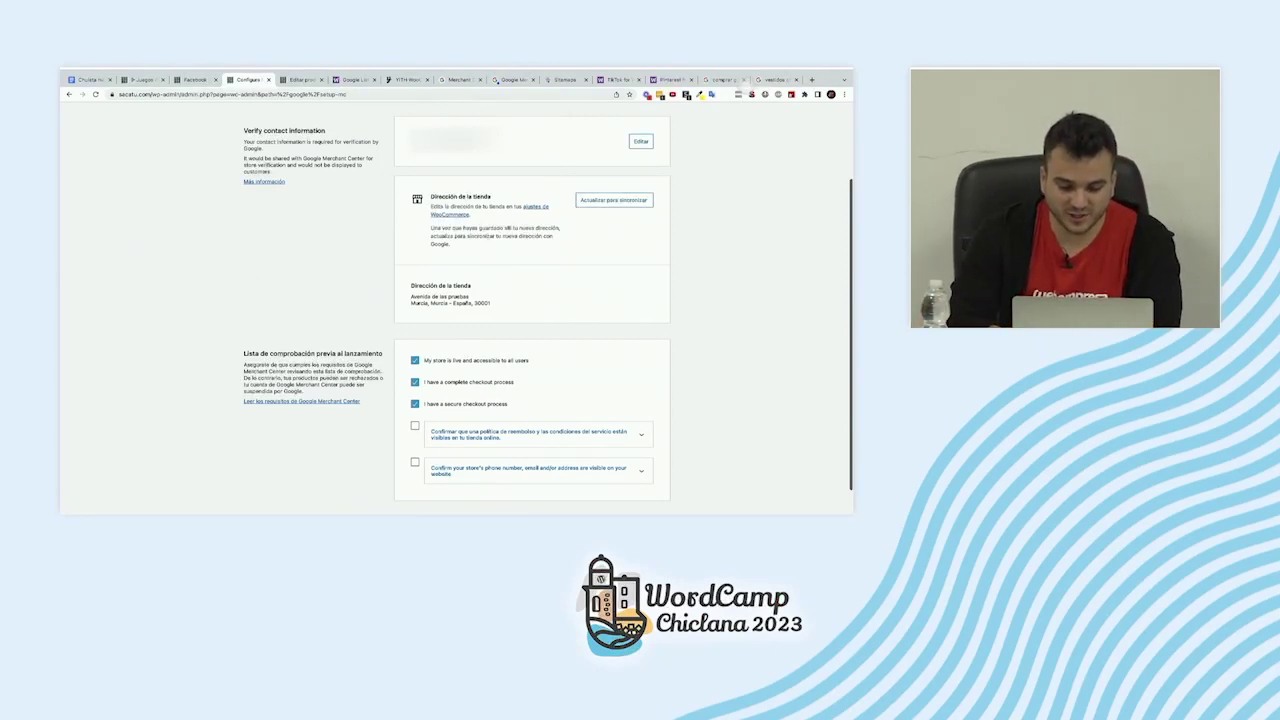
{"action": "right_click", "coordinate": [466, 138]}
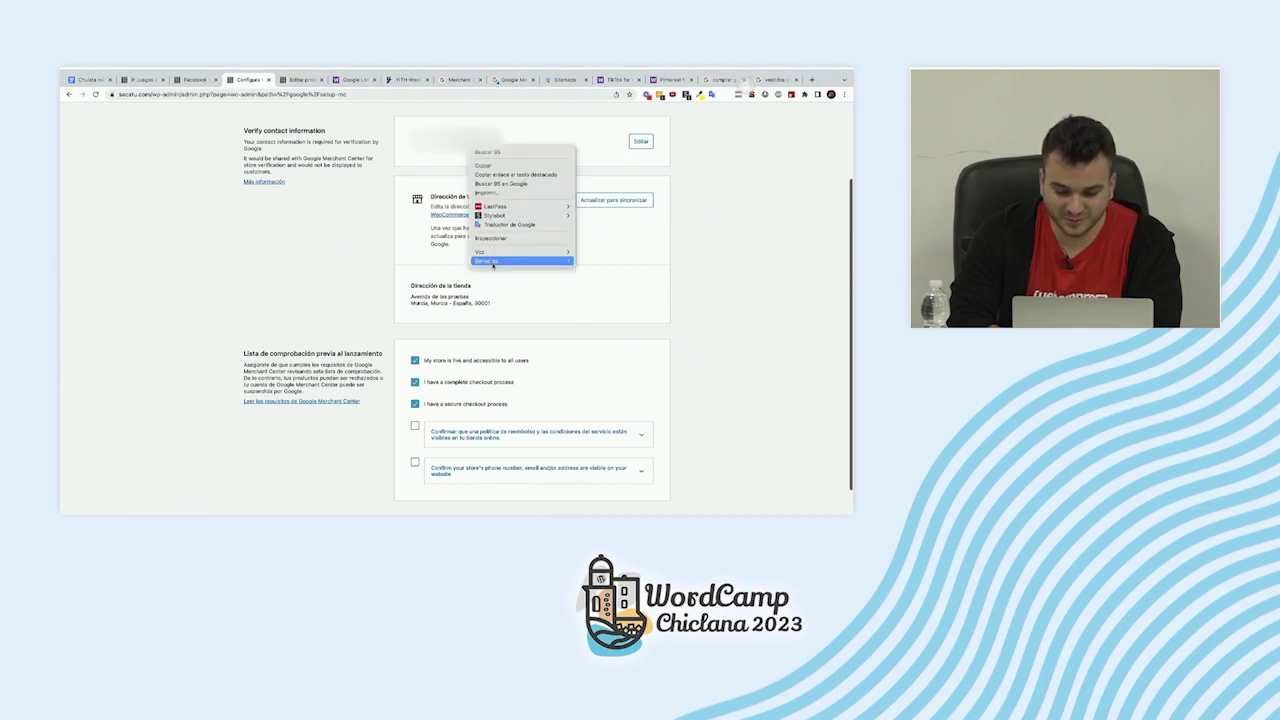
{"action": "left_click", "coordinate": [505, 236]}
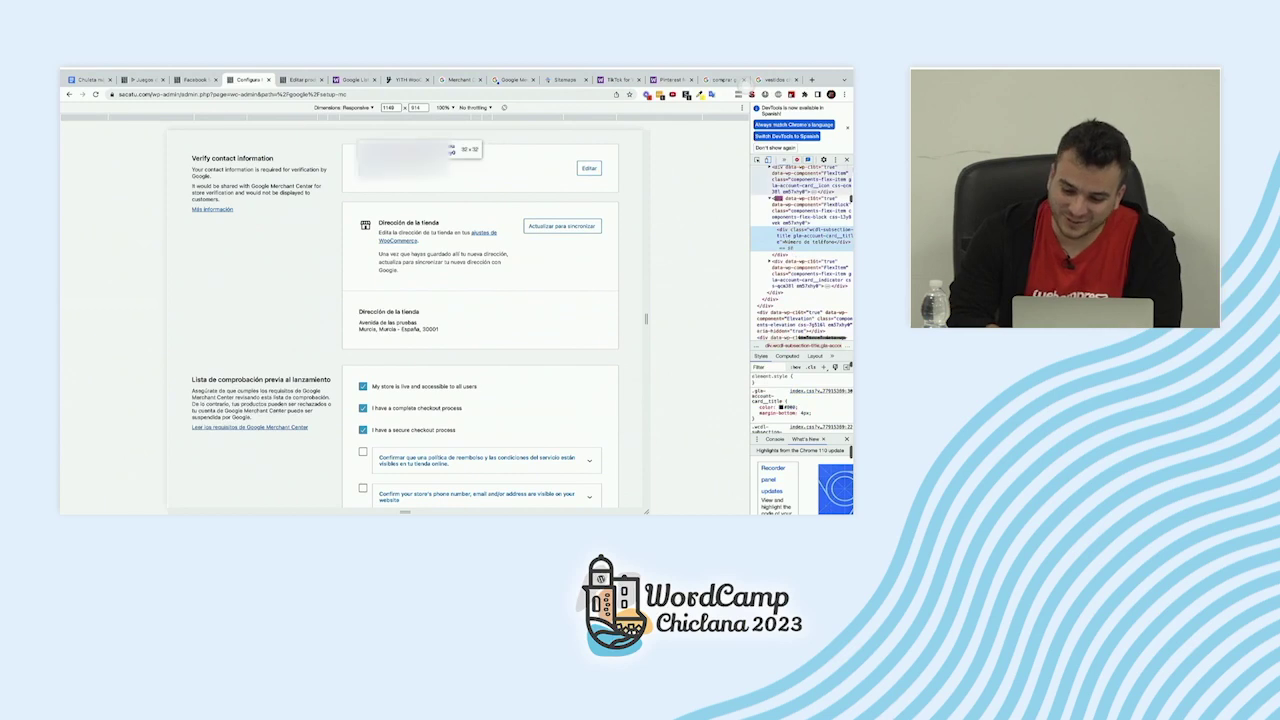
{"action": "left_click", "coordinate": [846, 159]}
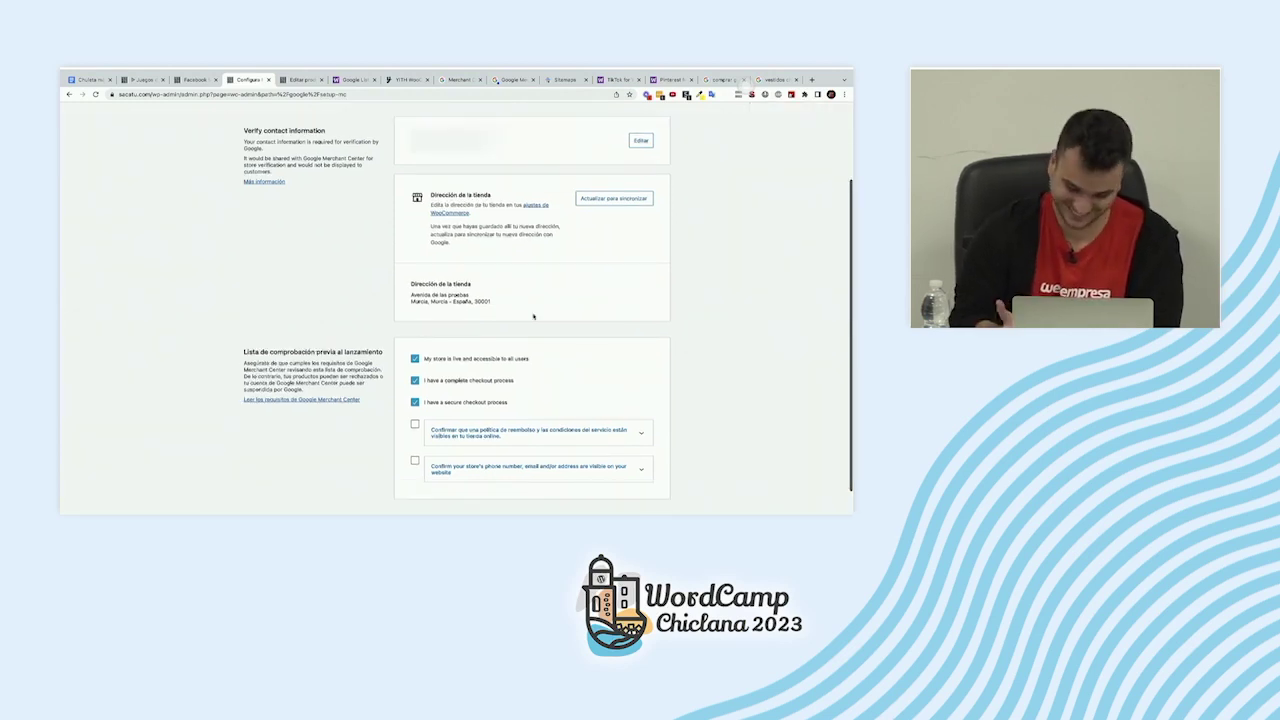
Step: Check the store address in the Google setup against the WooCommerce general settings opened in a separate tab
{"action": "scroll", "coordinate": [536, 302], "scroll_direction": "down", "scroll_amount": 2}
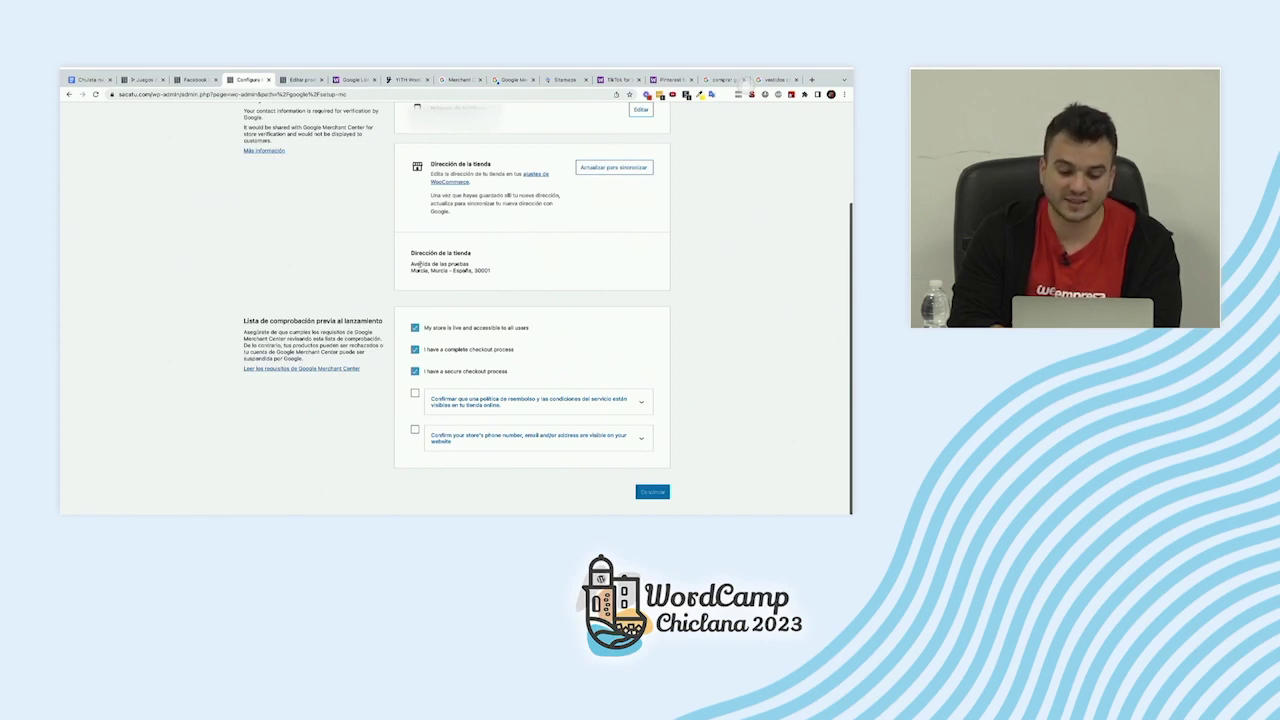
{"action": "left_click_drag", "start_coordinate": [411, 253], "coordinate": [501, 281]}
{"action": "left_click", "coordinate": [501, 281]}
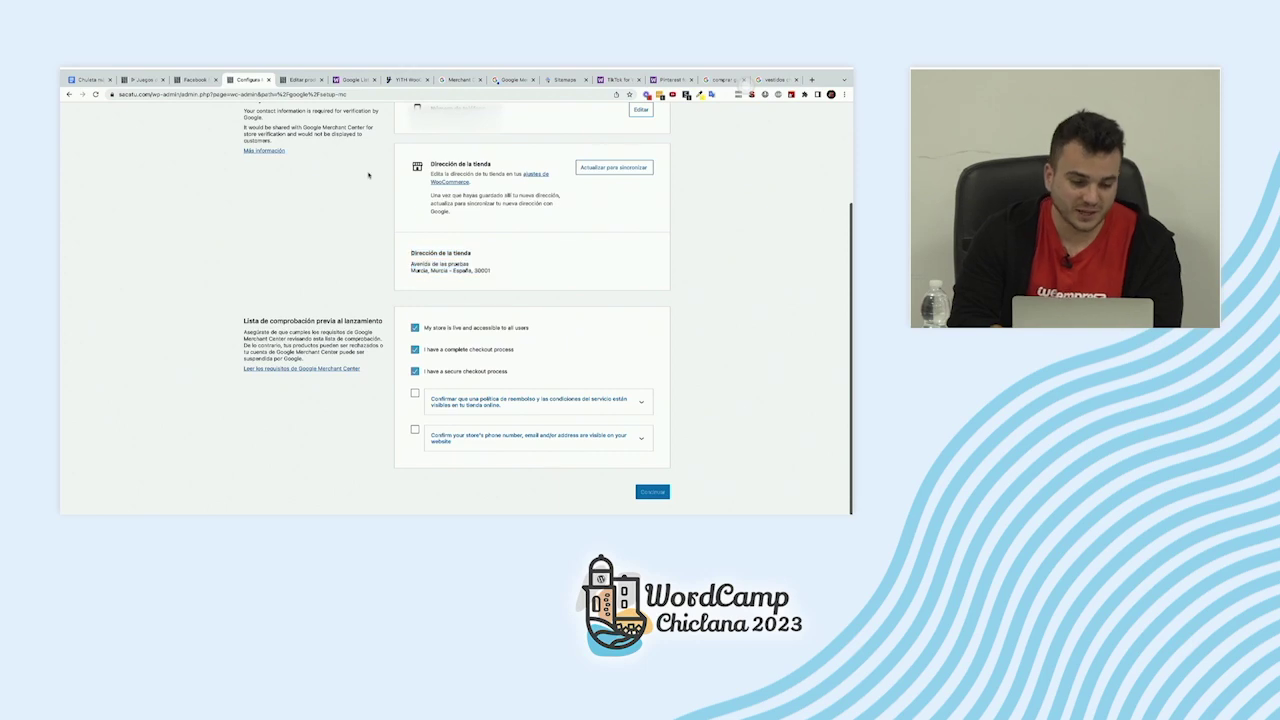
{"action": "left_click", "coordinate": [193, 80]}
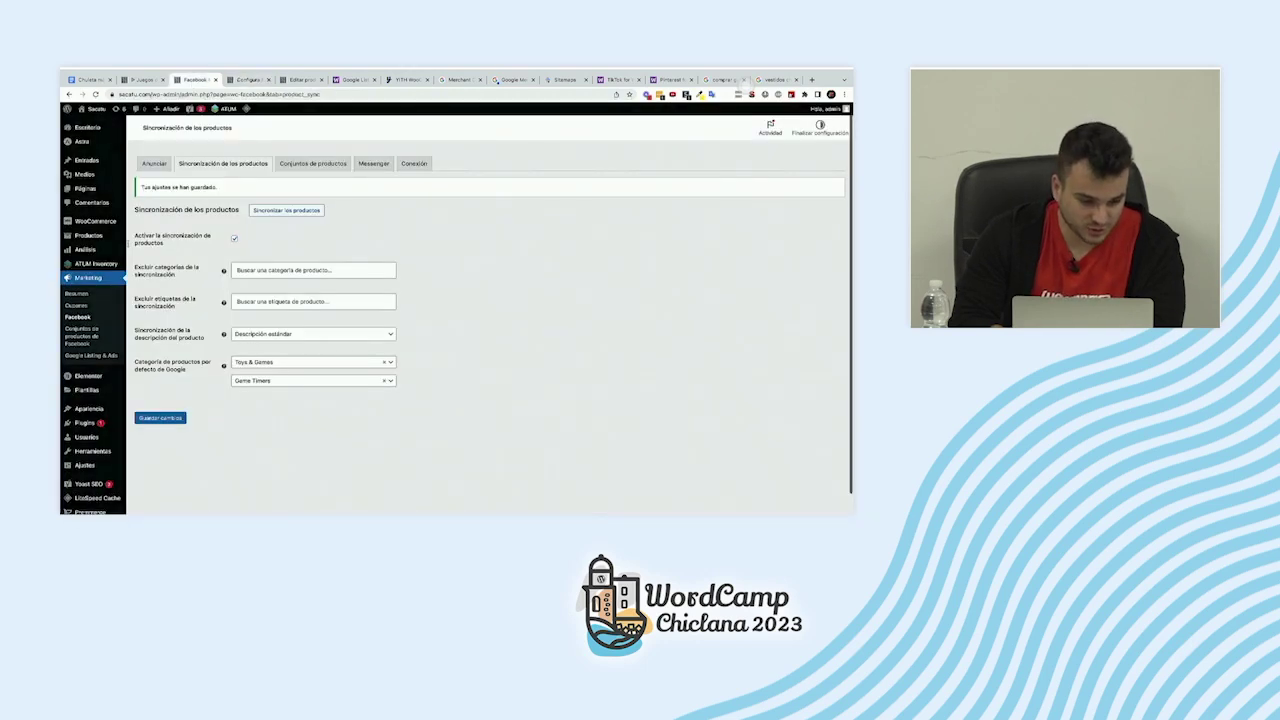
{"action": "mouse_move", "coordinate": [98, 225]}
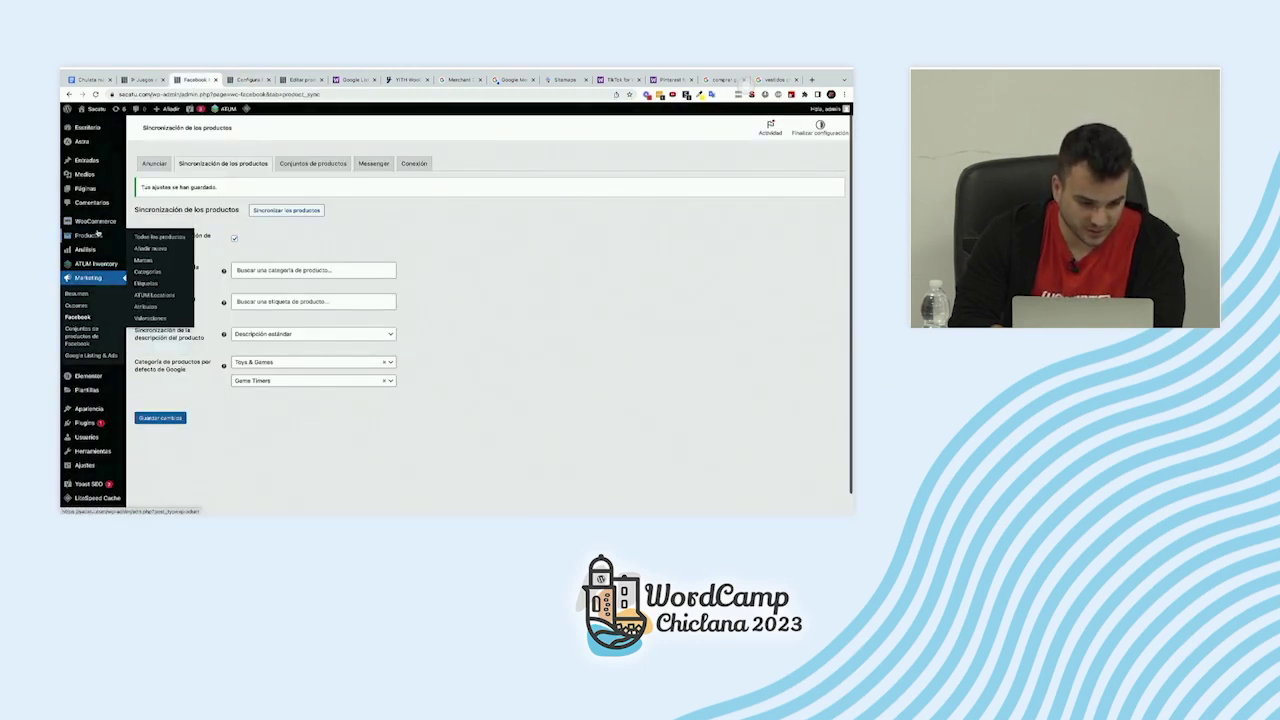
{"action": "right_click", "coordinate": [148, 294]}
{"action": "left_click", "coordinate": [165, 298]}
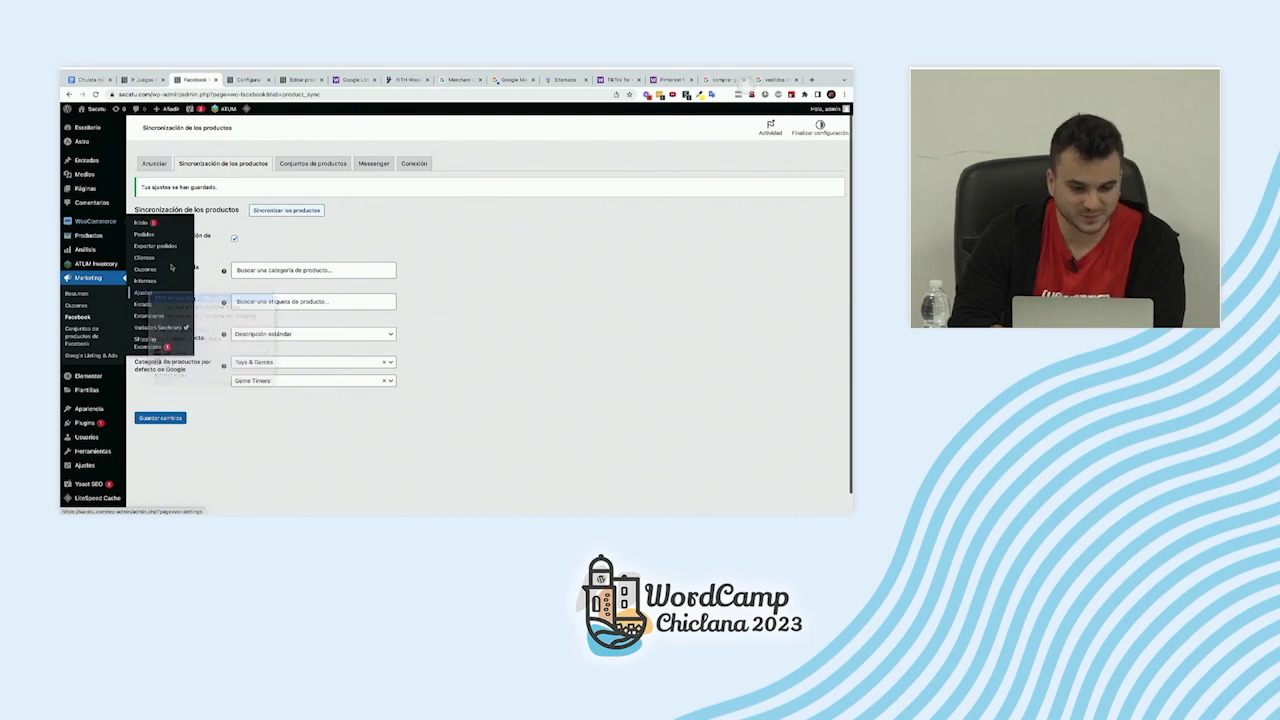
{"action": "left_click", "coordinate": [232, 79]}
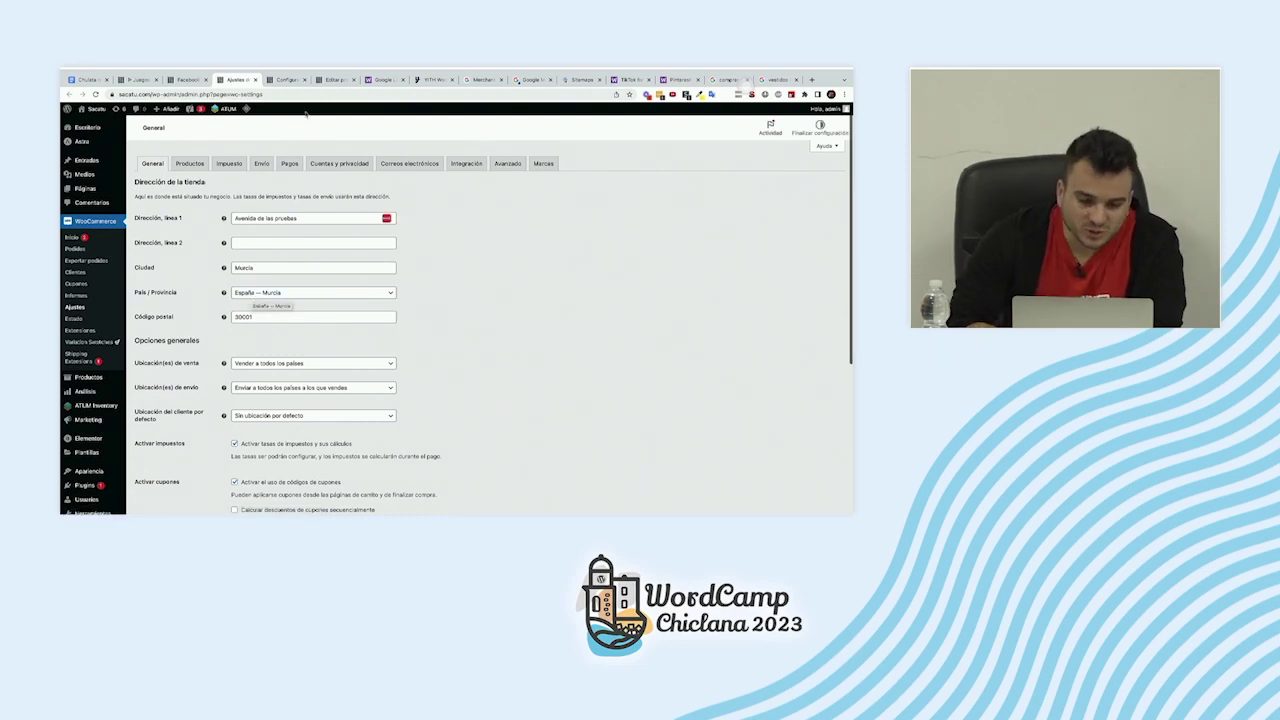
Step: Return to the Google setup, confirm the refund policy and store contact details items in the pre-launch checklist, and continue
{"action": "left_click", "coordinate": [335, 79]}
{"action": "left_click", "coordinate": [383, 79]}
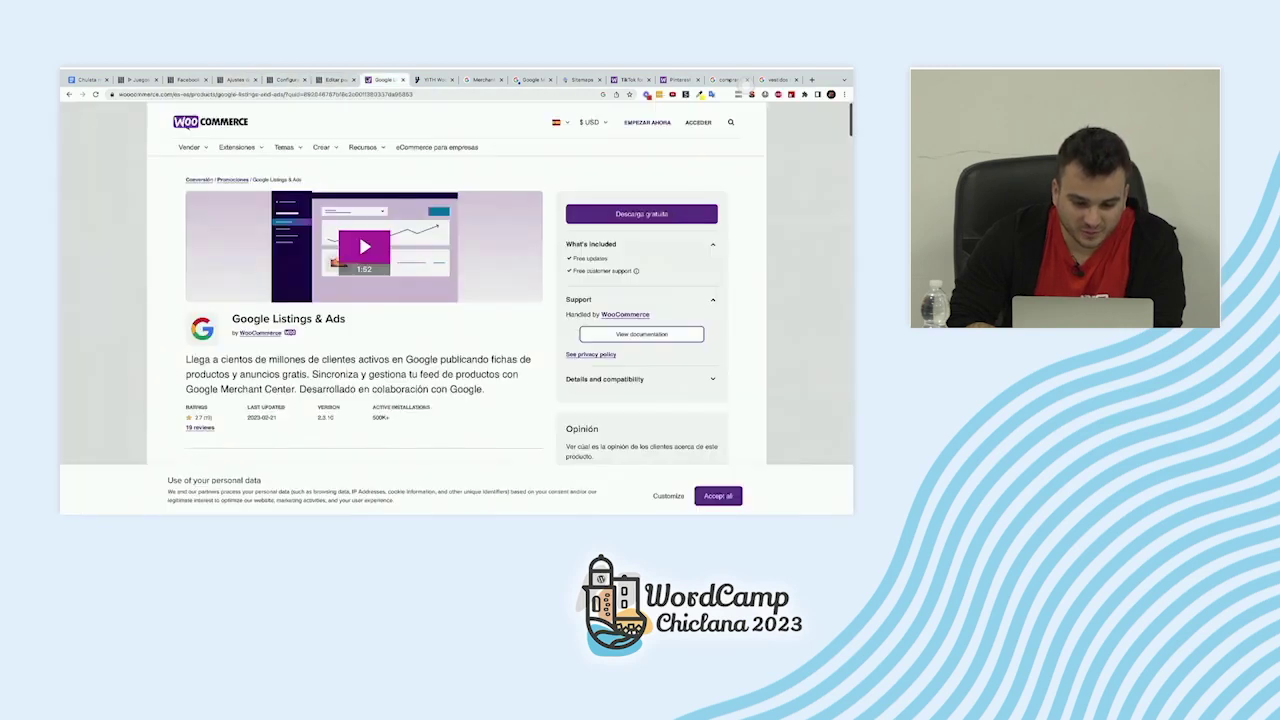
{"action": "left_click", "coordinate": [287, 79]}
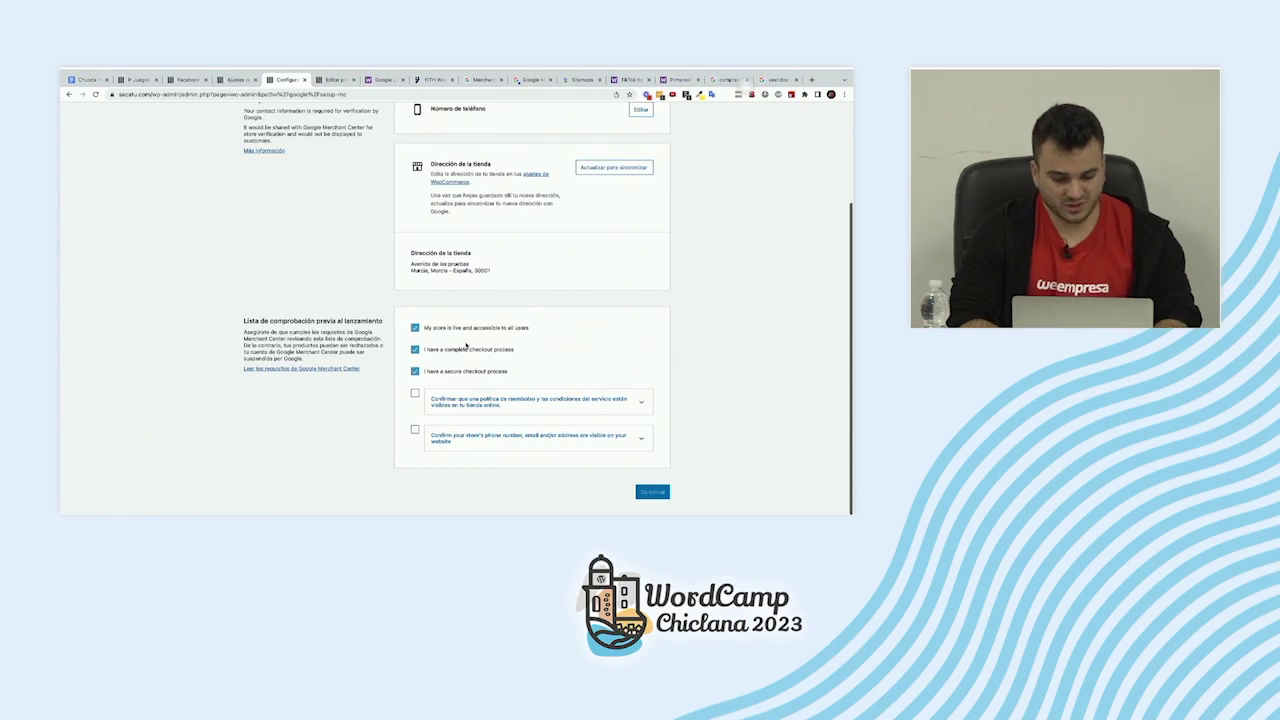
{"action": "scroll", "coordinate": [466, 346], "scroll_direction": "up", "scroll_amount": 5}
{"action": "scroll", "coordinate": [466, 346], "scroll_direction": "down", "scroll_amount": 5}
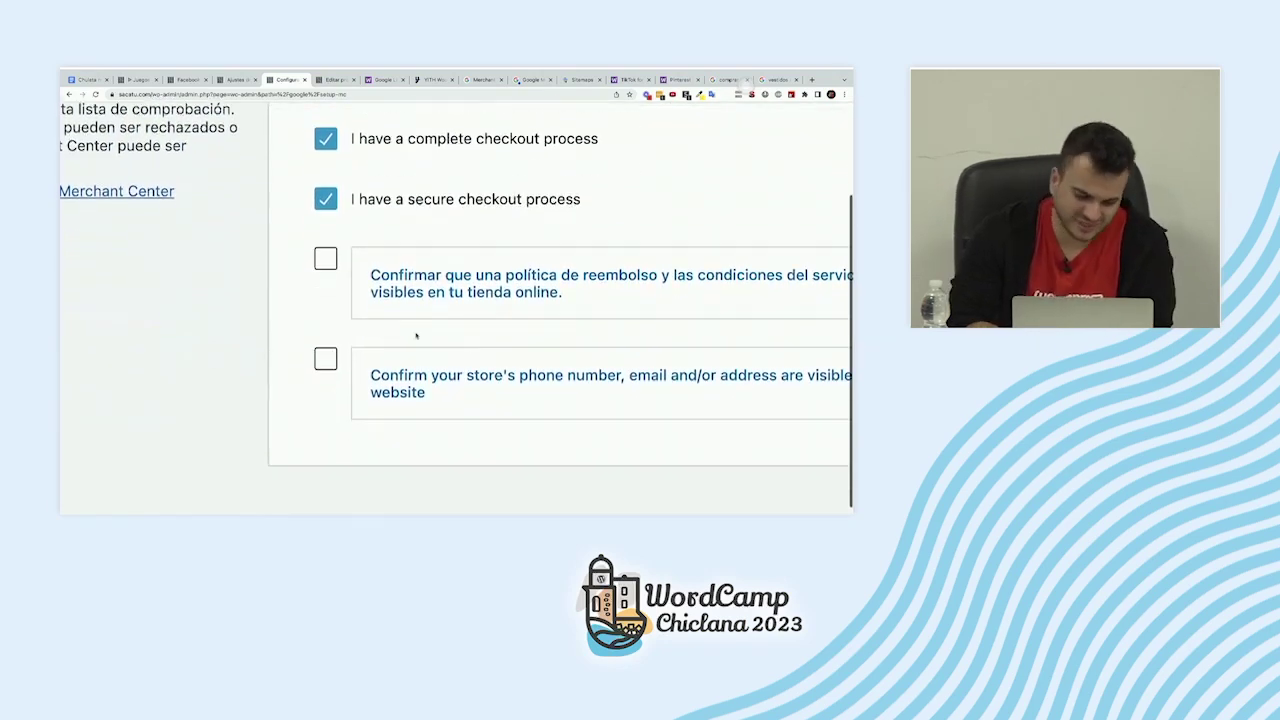
{"action": "left_click", "coordinate": [325, 260]}
{"action": "left_click", "coordinate": [325, 347]}
{"action": "scroll", "coordinate": [327, 347], "scroll_direction": "down", "scroll_amount": 5}
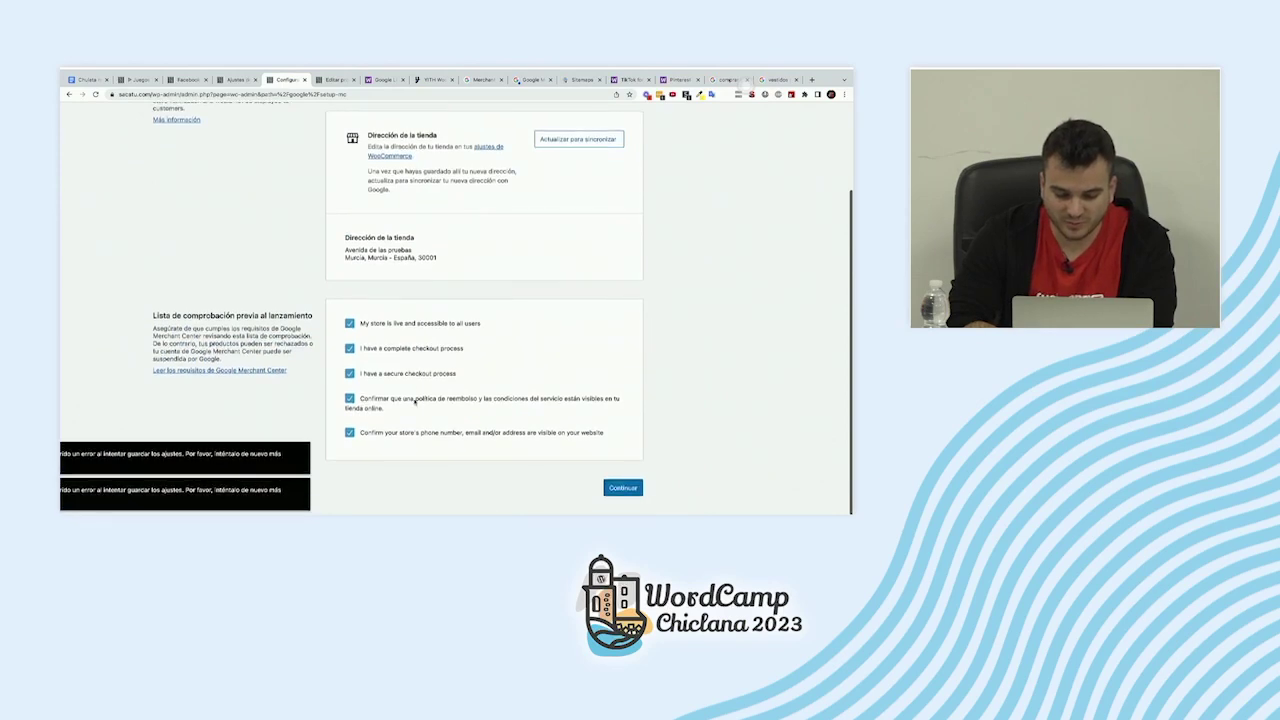
{"action": "left_click_drag", "start_coordinate": [437, 400], "coordinate": [467, 412]}
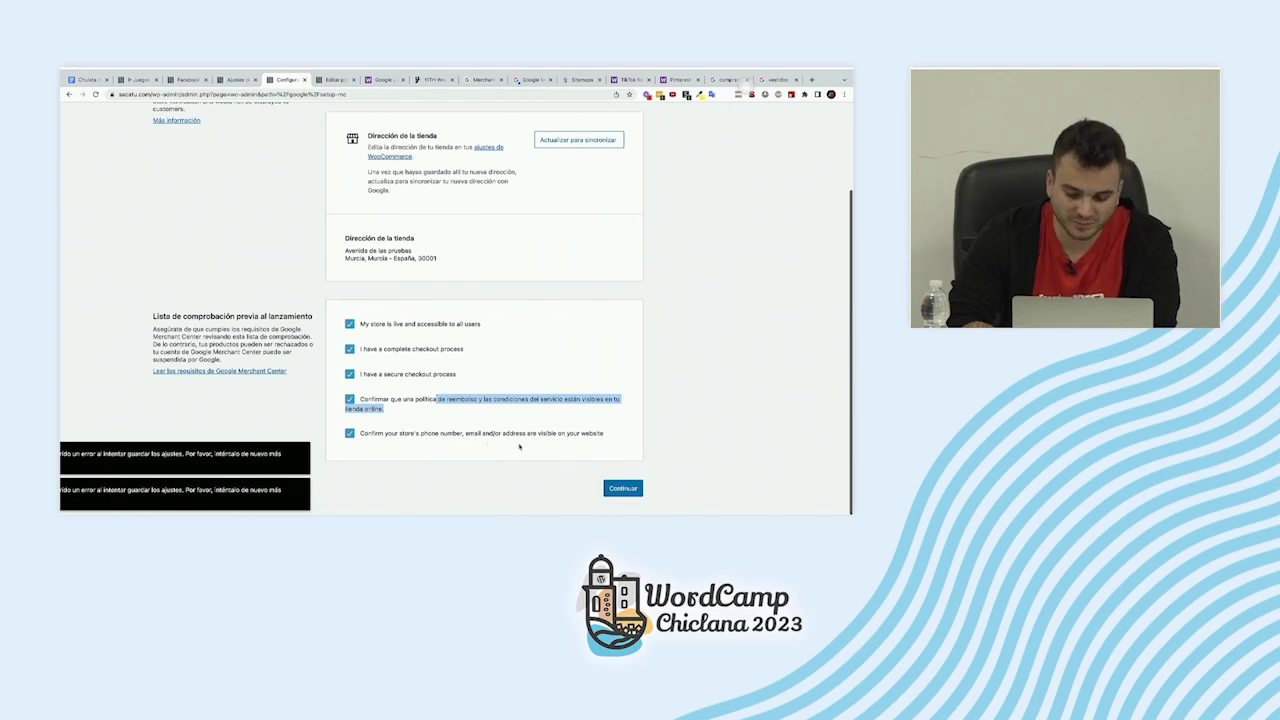
{"action": "left_click", "coordinate": [622, 488]}
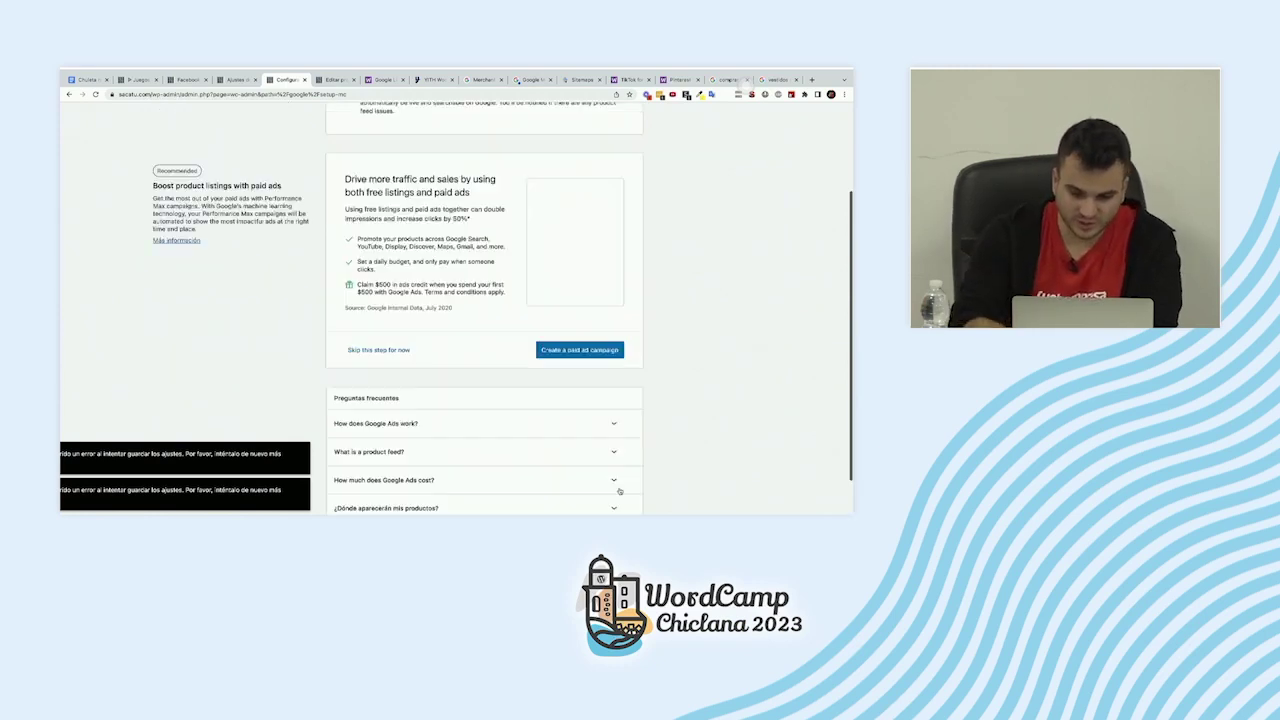
Step: Review the product feed status and paid ads offer, and skip creating a paid campaign for now
{"action": "scroll", "coordinate": [510, 312], "scroll_direction": "up", "scroll_amount": 3}
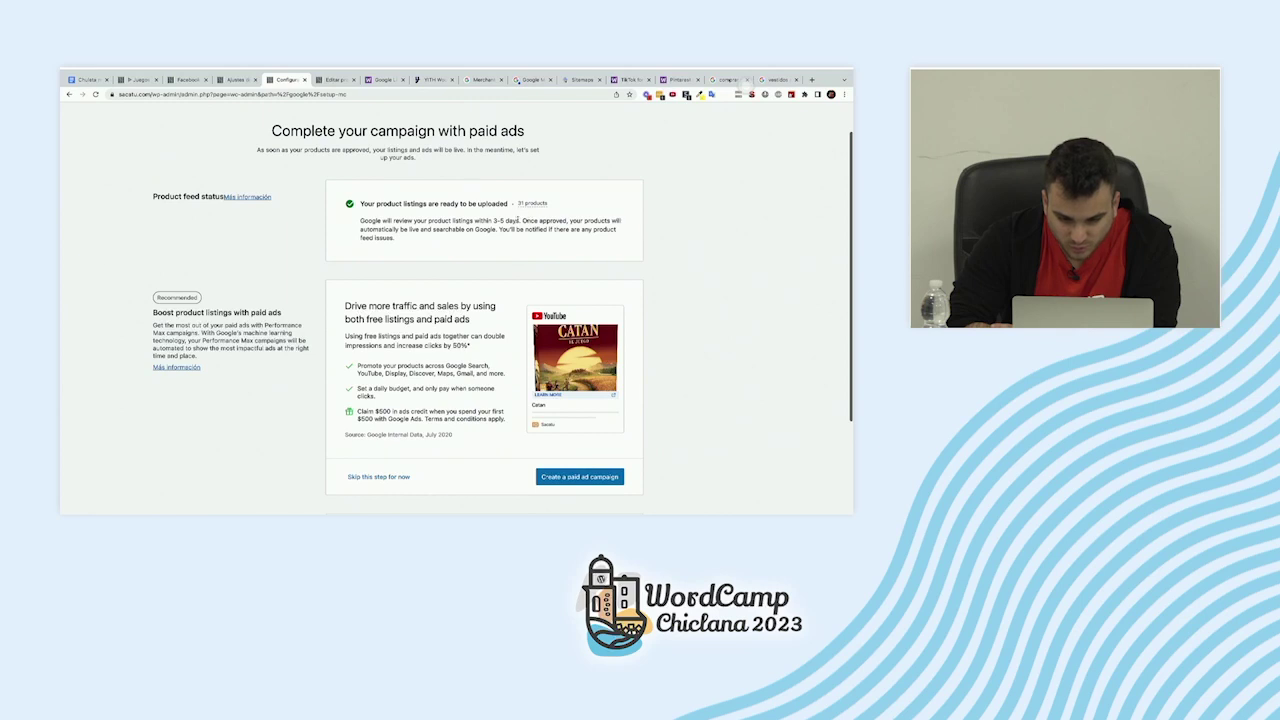
{"action": "left_click_drag", "start_coordinate": [404, 221], "coordinate": [500, 230]}
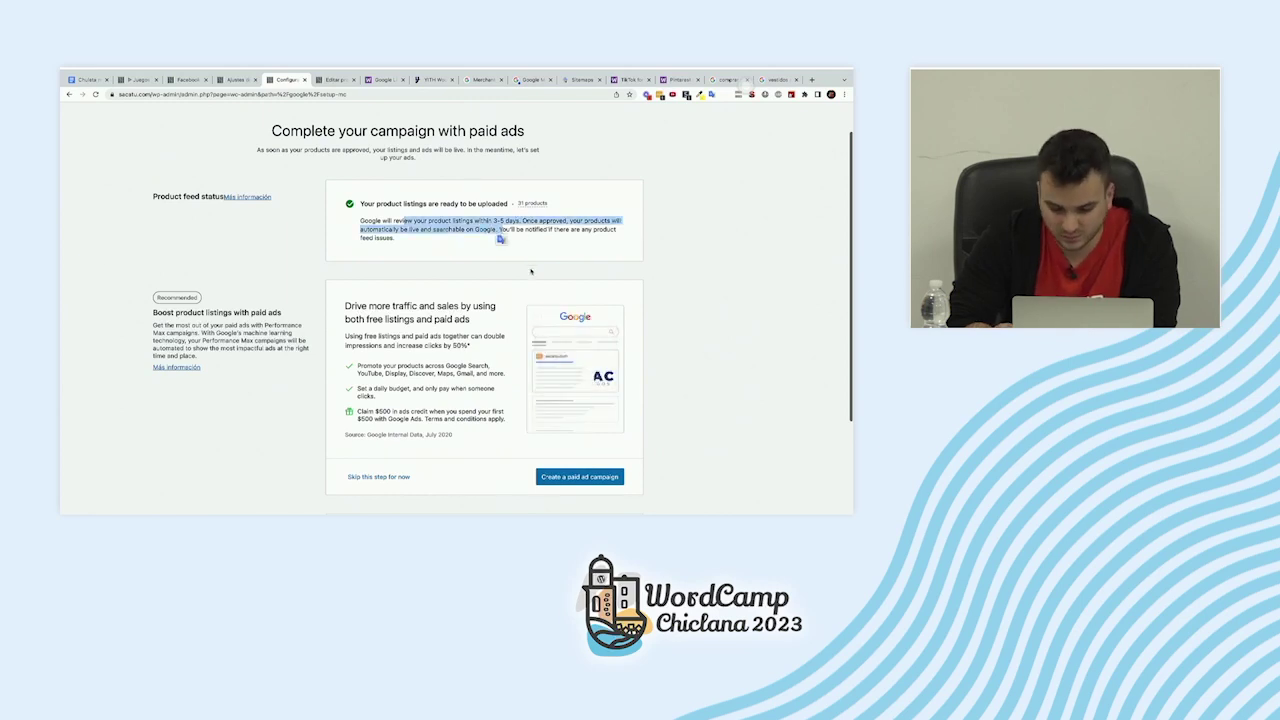
{"action": "scroll", "coordinate": [531, 271], "scroll_direction": "down", "scroll_amount": 5}
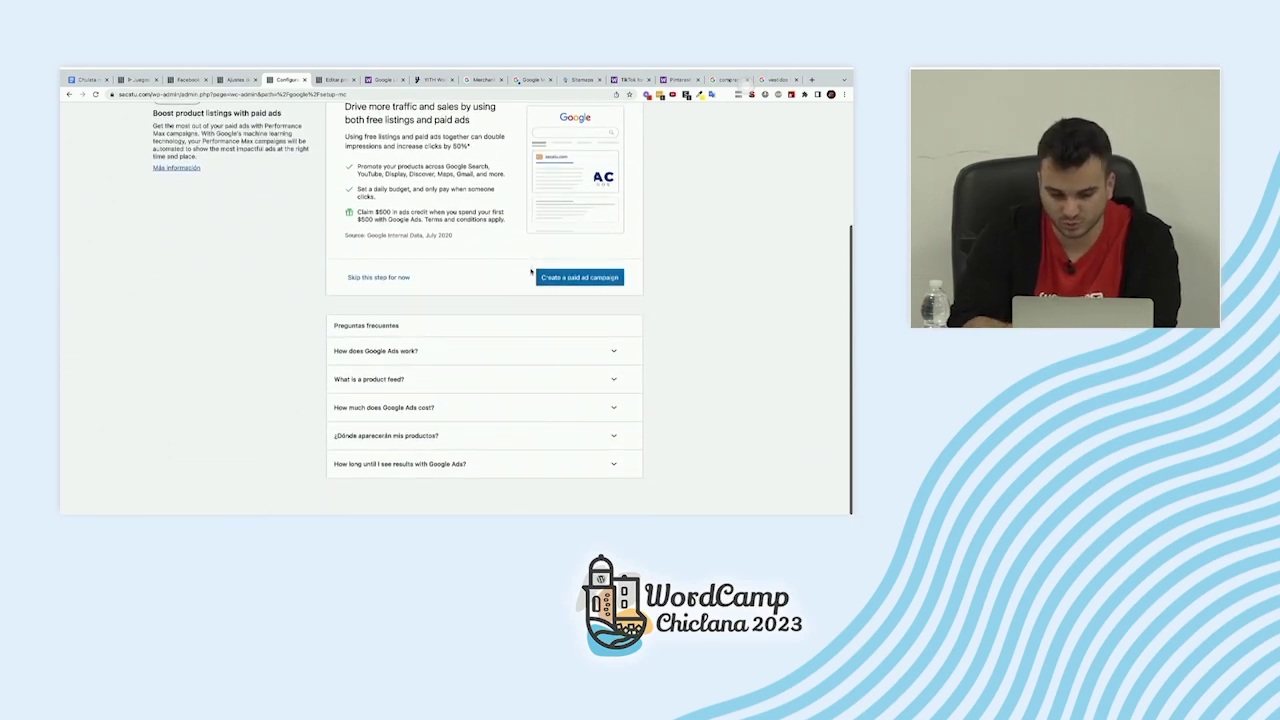
{"action": "scroll", "coordinate": [500, 290], "scroll_direction": "up", "scroll_amount": 2}
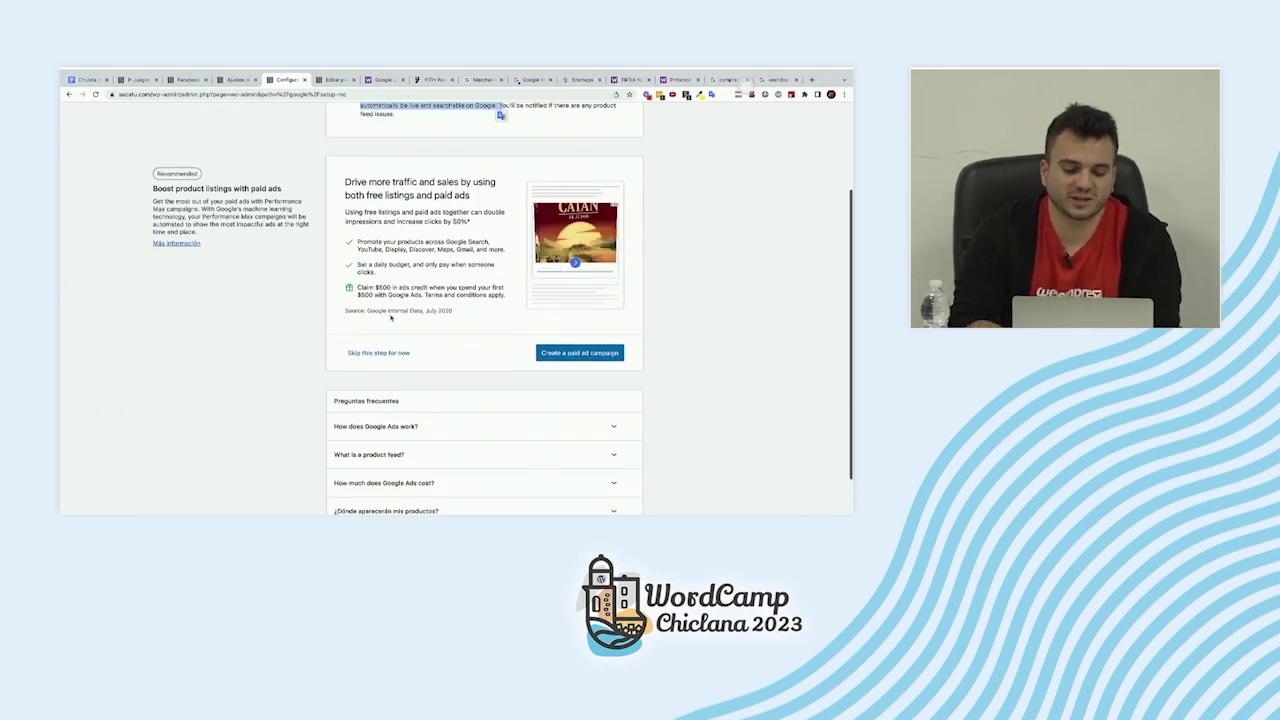
{"action": "scroll", "coordinate": [391, 318], "scroll_direction": "down", "scroll_amount": 1}
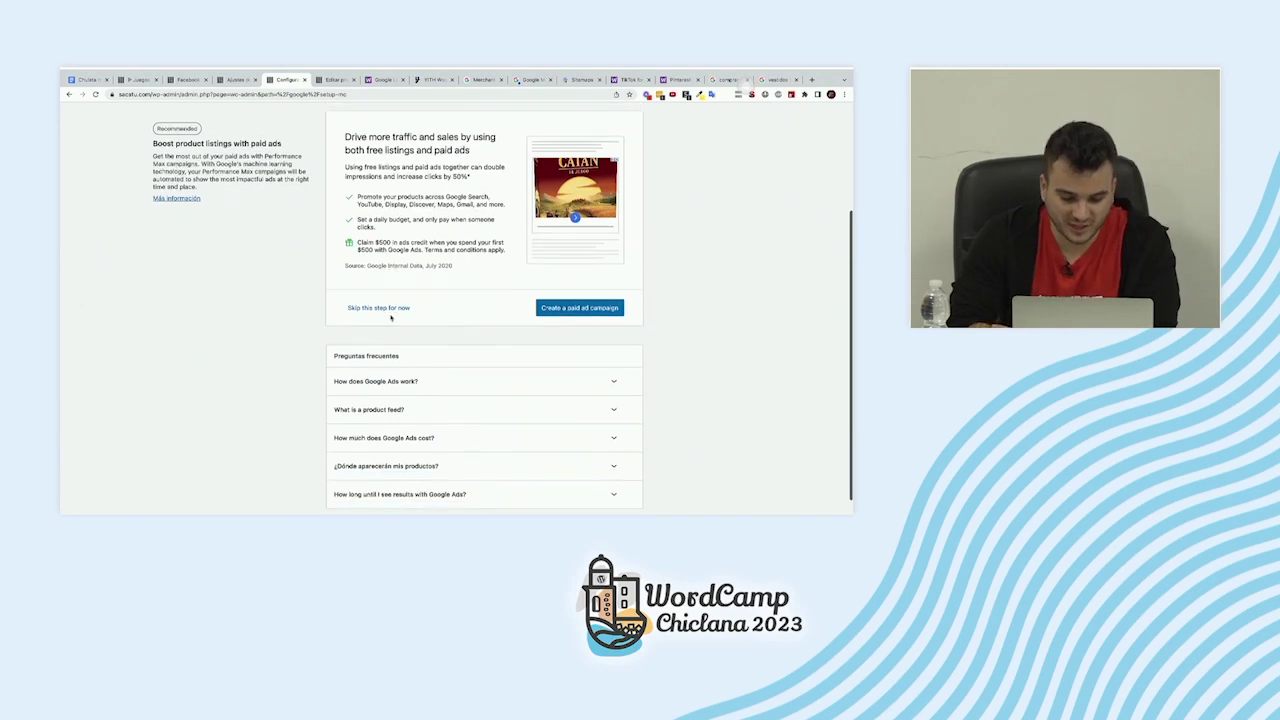
{"action": "left_click", "coordinate": [391, 305]}
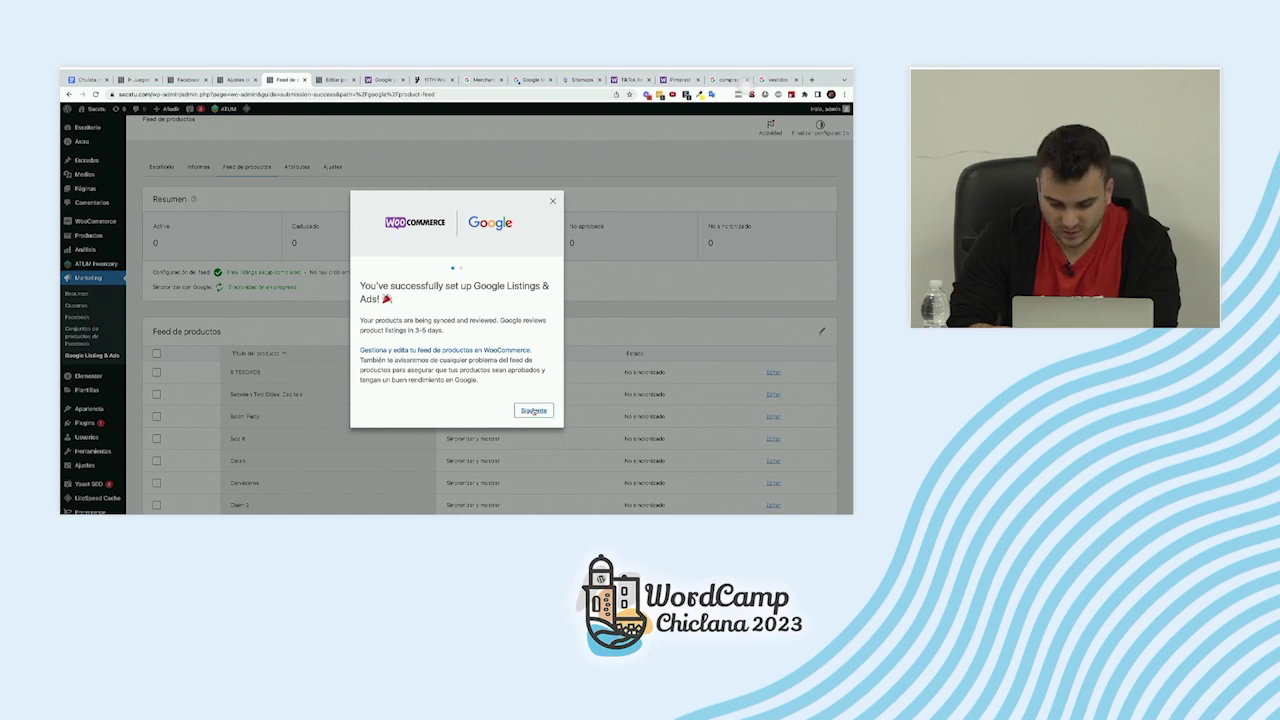
Step: Advance past the setup success message and dismiss the Google Ads credit offer
{"action": "left_click", "coordinate": [533, 411]}
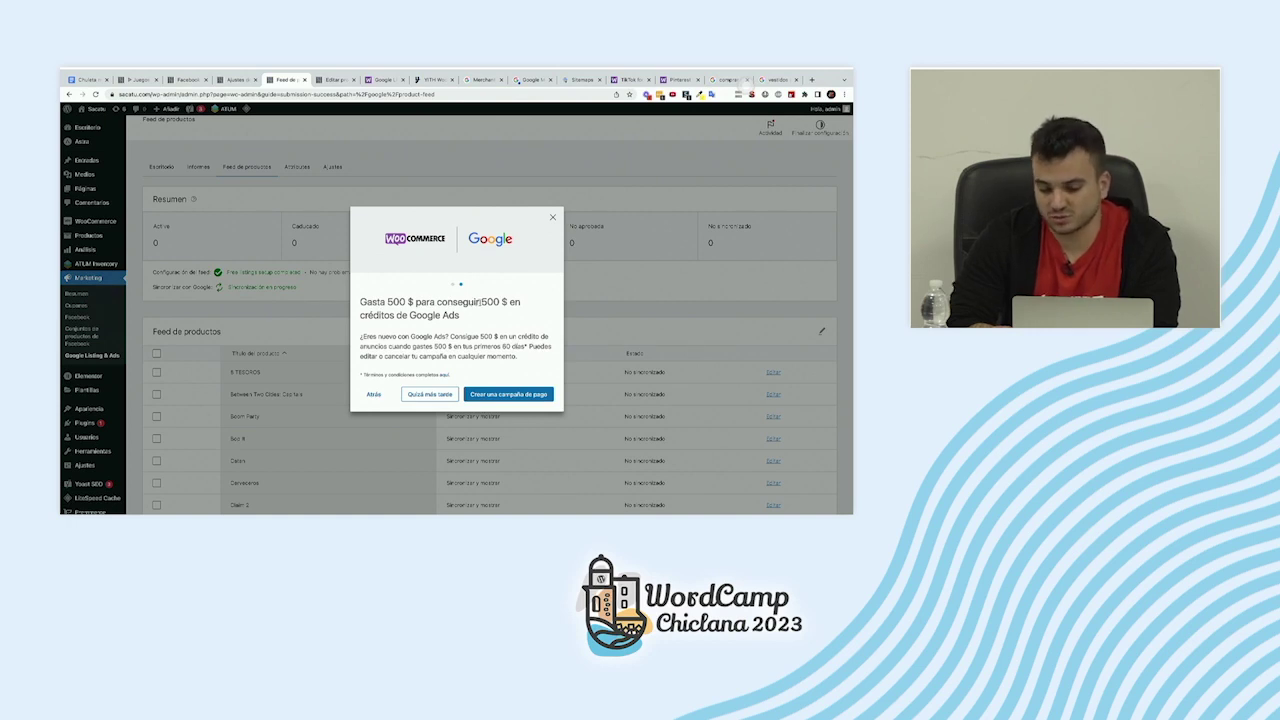
{"action": "triple_click", "coordinate": [481, 301]}
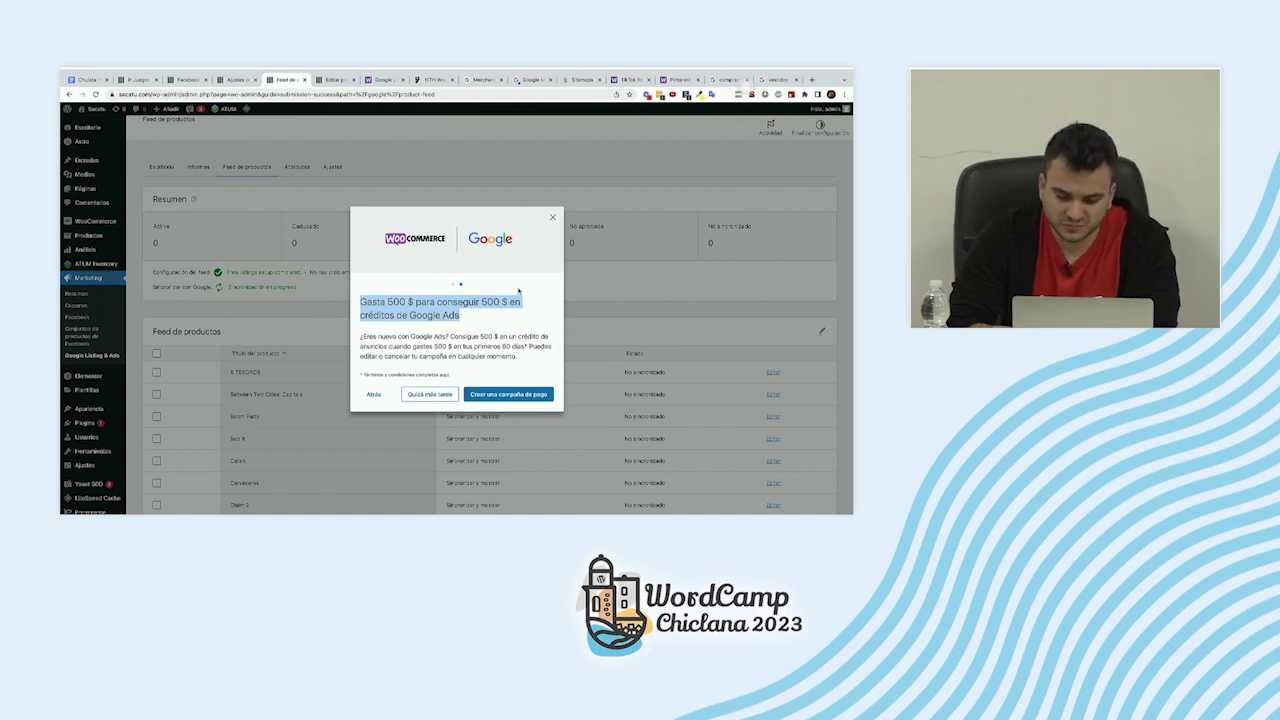
{"action": "triple_click", "coordinate": [487, 301]}
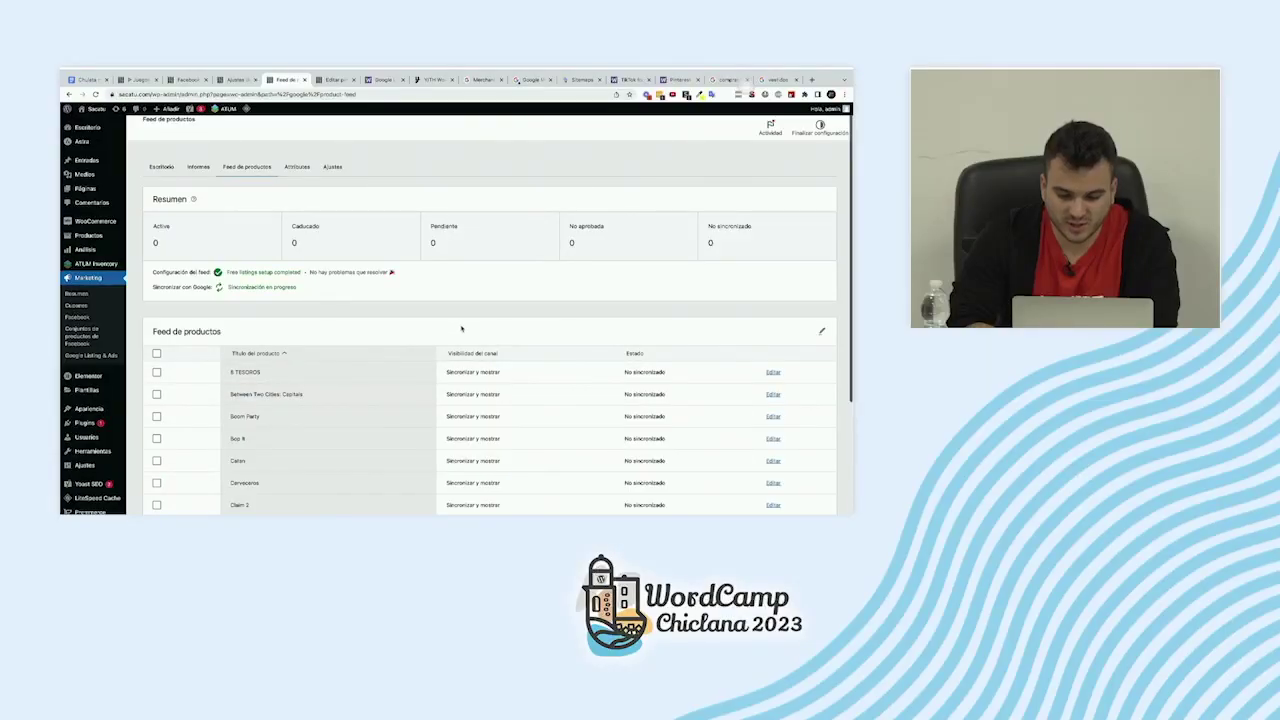
Step: Open the product 8 TESOROS from the product feed and show its Google Listings and Ads attributes, starting at the GTIN field
{"action": "scroll", "coordinate": [461, 328], "scroll_direction": "down", "scroll_amount": 5}
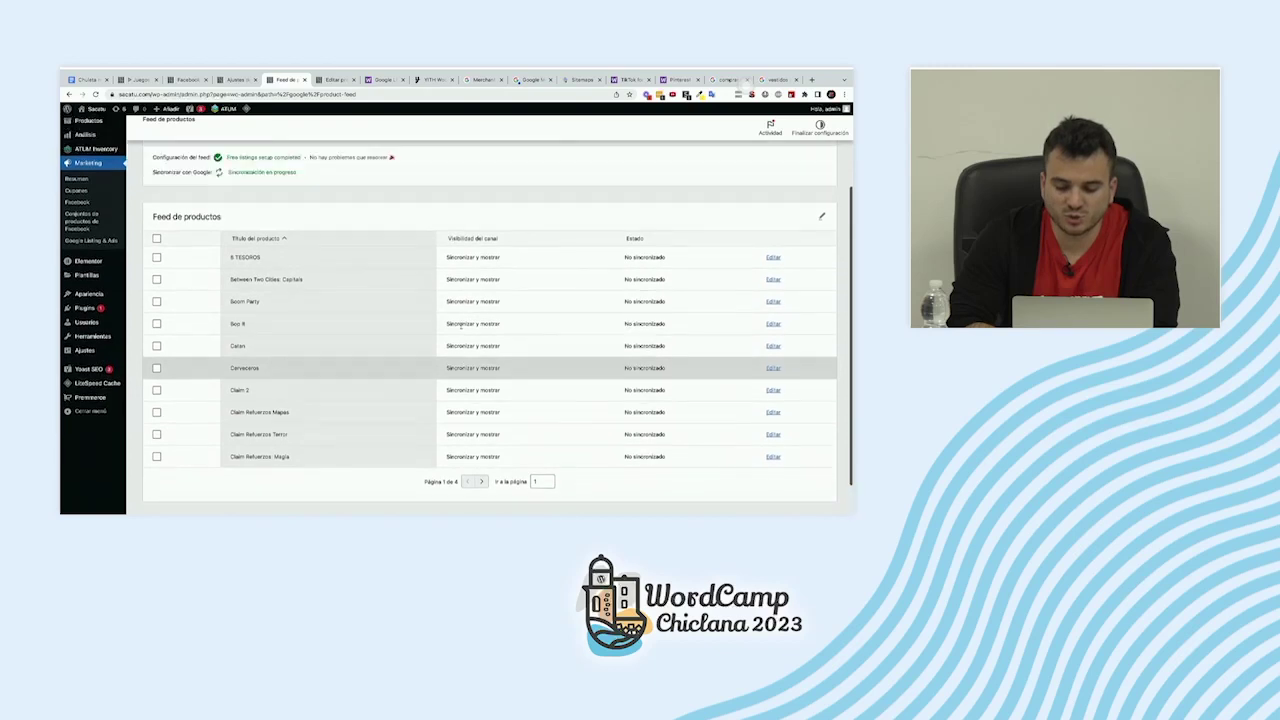
{"action": "scroll", "coordinate": [461, 327], "scroll_direction": "up", "scroll_amount": 5}
{"action": "scroll", "coordinate": [461, 328], "scroll_direction": "down", "scroll_amount": 6}
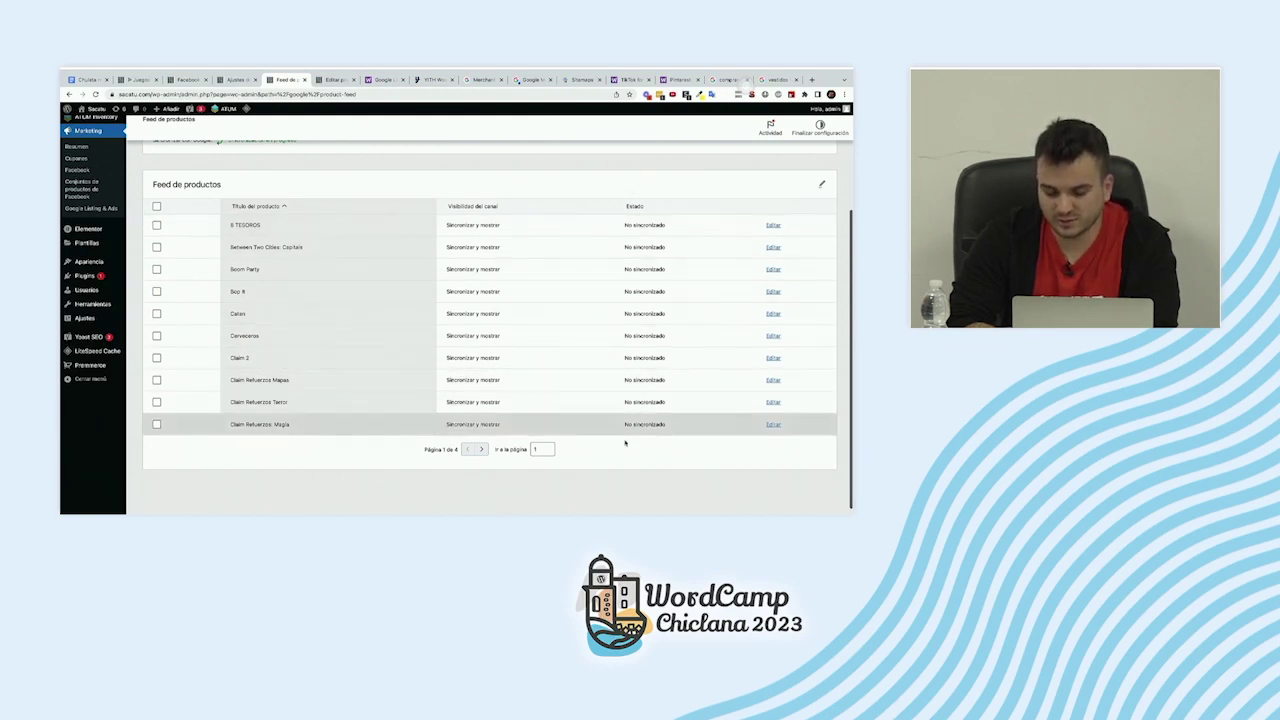
{"action": "left_click", "coordinate": [774, 226]}
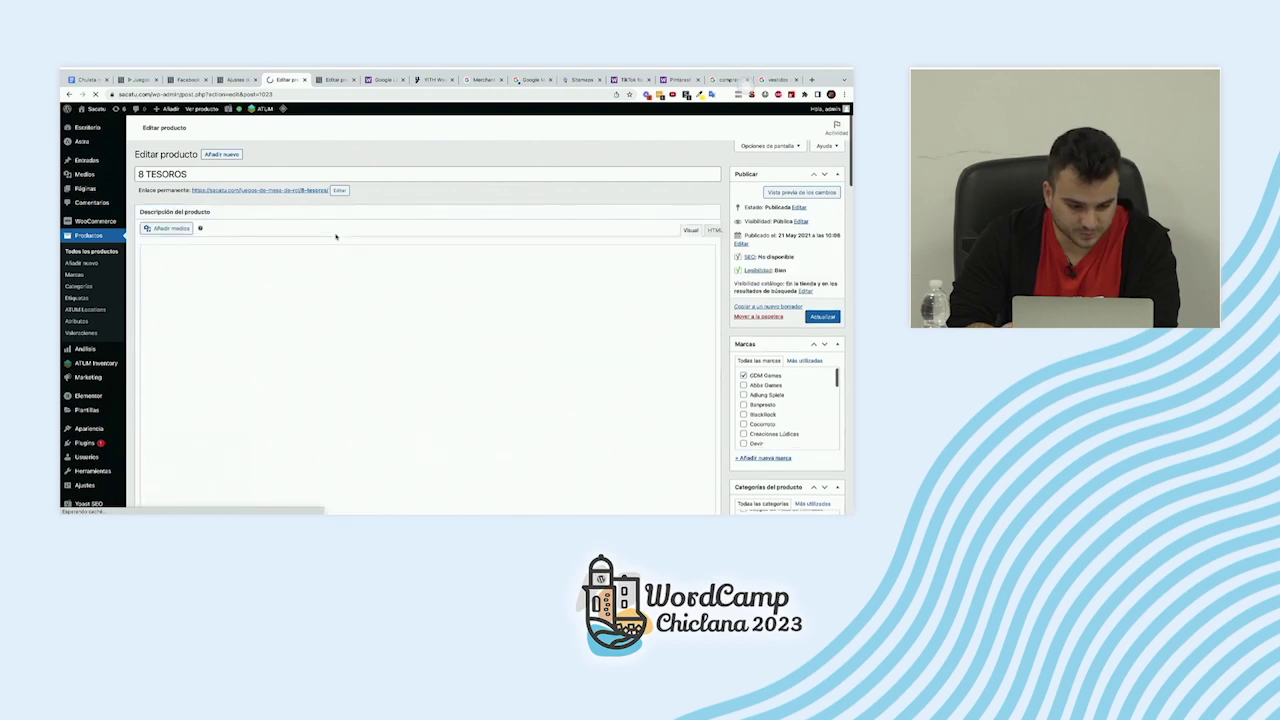
{"action": "scroll", "coordinate": [335, 234], "scroll_direction": "down", "scroll_amount": 5}
{"action": "scroll", "coordinate": [335, 236], "scroll_direction": "down", "scroll_amount": 10}
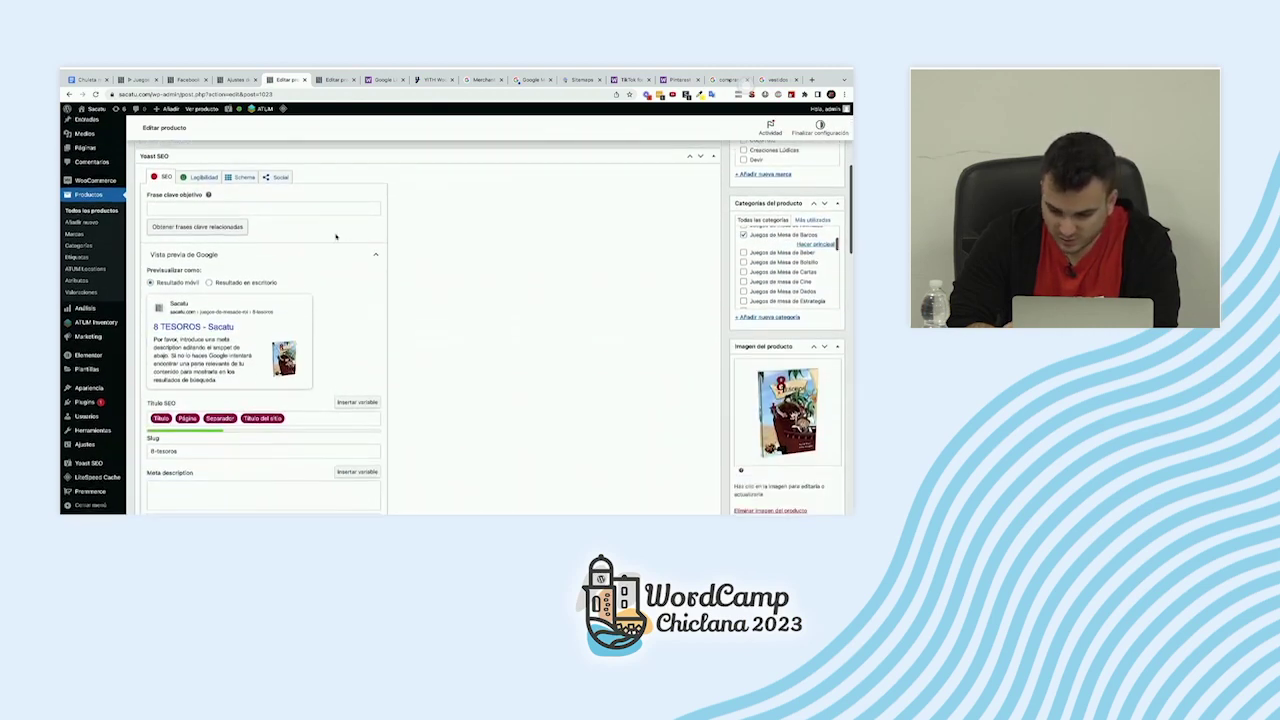
{"action": "scroll", "coordinate": [335, 236], "scroll_direction": "down", "scroll_amount": 5}
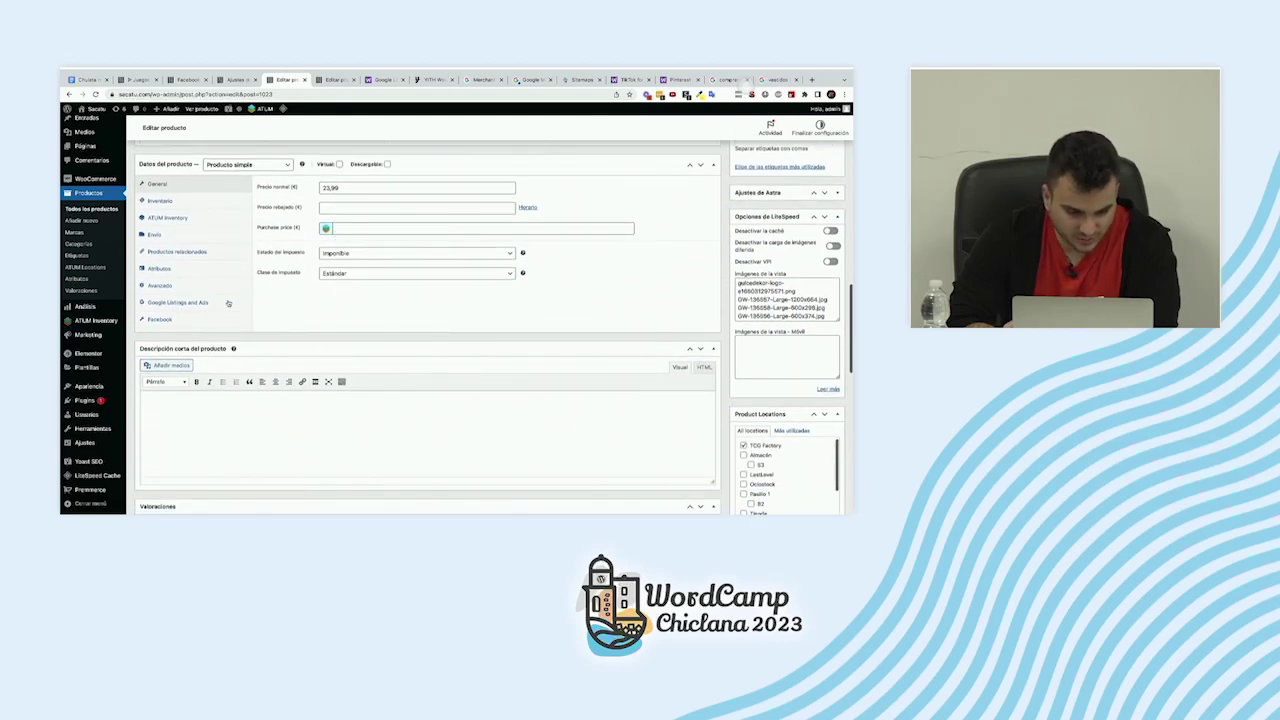
{"action": "left_click", "coordinate": [228, 303]}
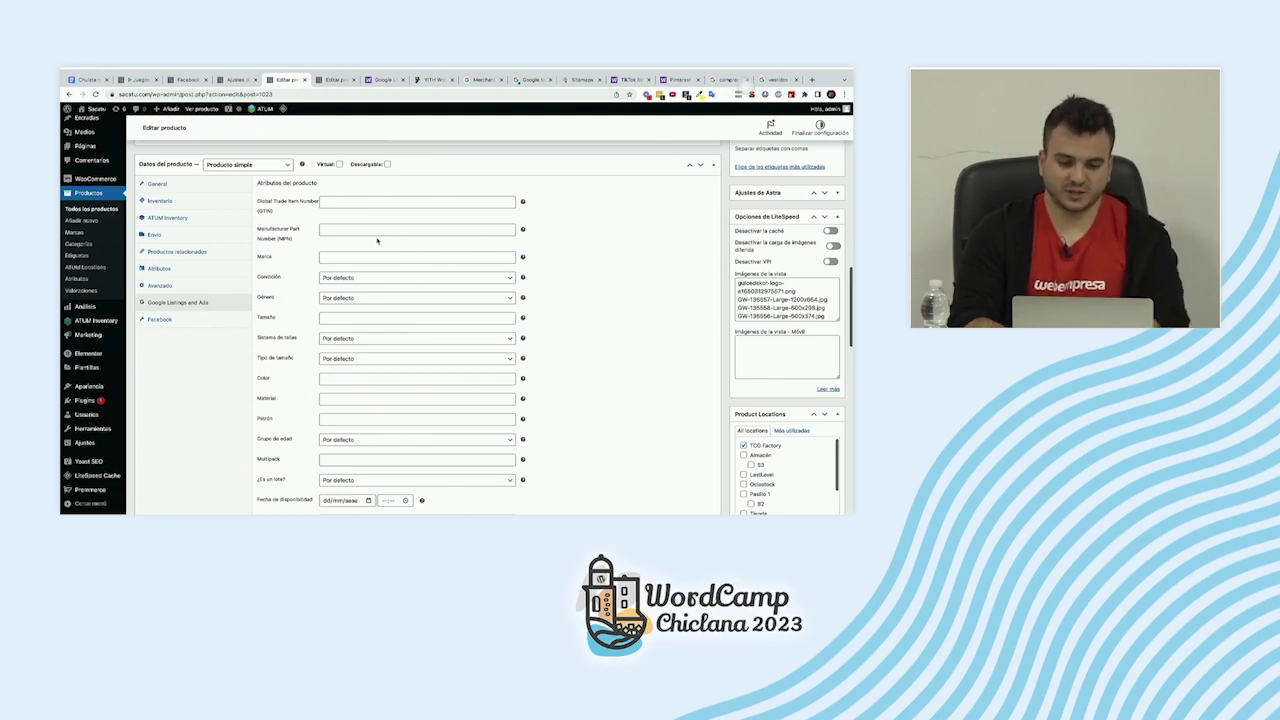
{"action": "left_click", "coordinate": [334, 199]}
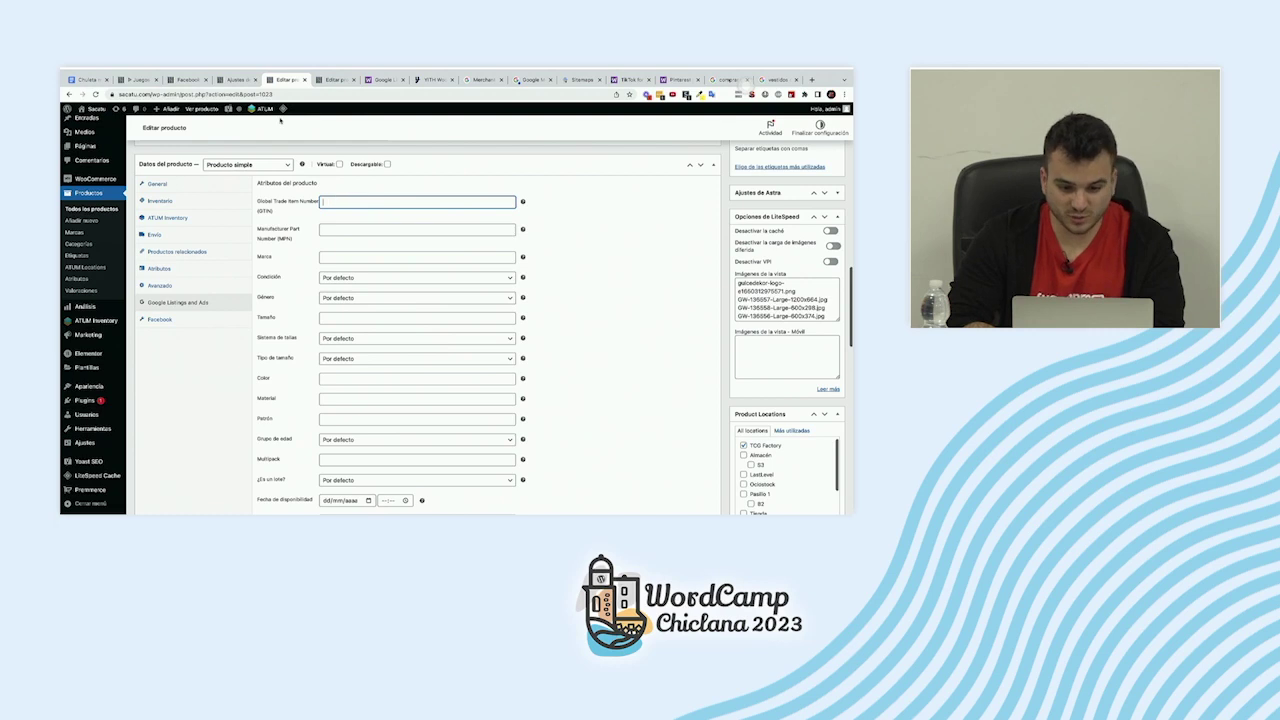
Step: In the Google Shopping results for "comprar guitarra", open the details of the guitarra Clasica Romanza mod.Diana 4/4
{"action": "left_click", "coordinate": [776, 79]}
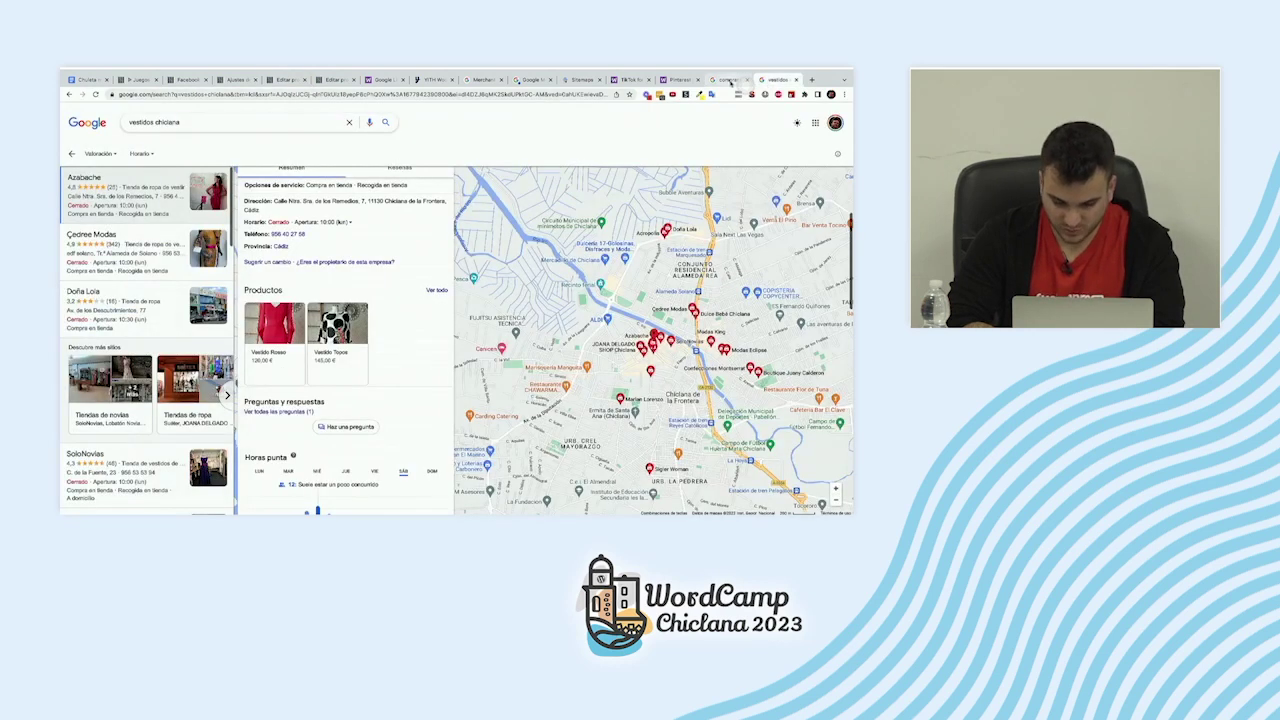
{"action": "left_click", "coordinate": [728, 79]}
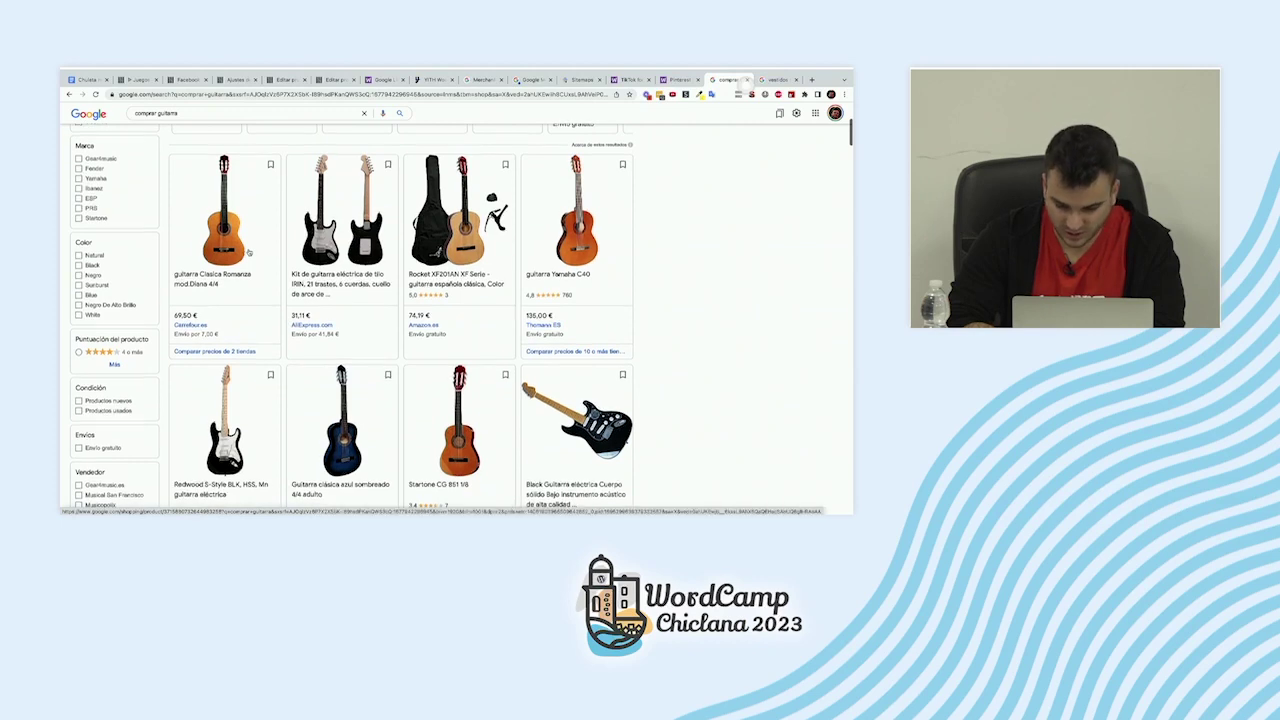
{"action": "scroll", "coordinate": [249, 252], "scroll_direction": "up", "scroll_amount": 2}
{"action": "scroll", "coordinate": [249, 252], "scroll_direction": "down", "scroll_amount": 3}
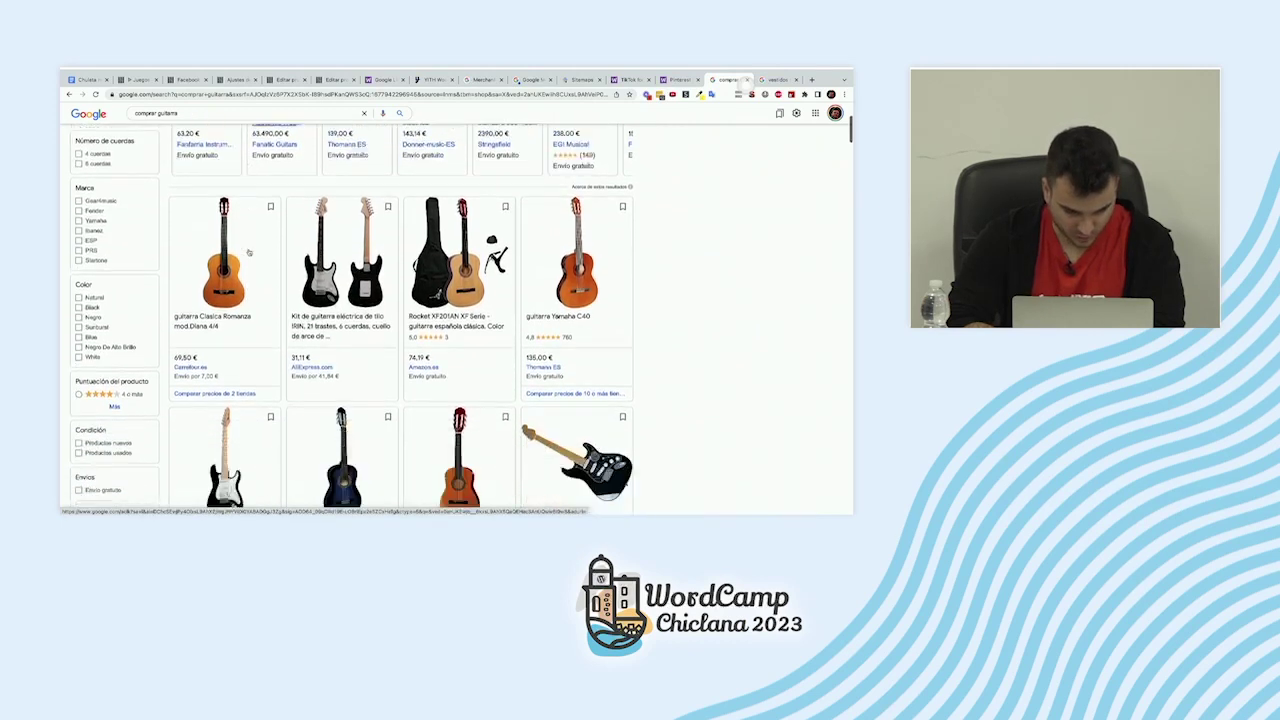
{"action": "left_click", "coordinate": [249, 252]}
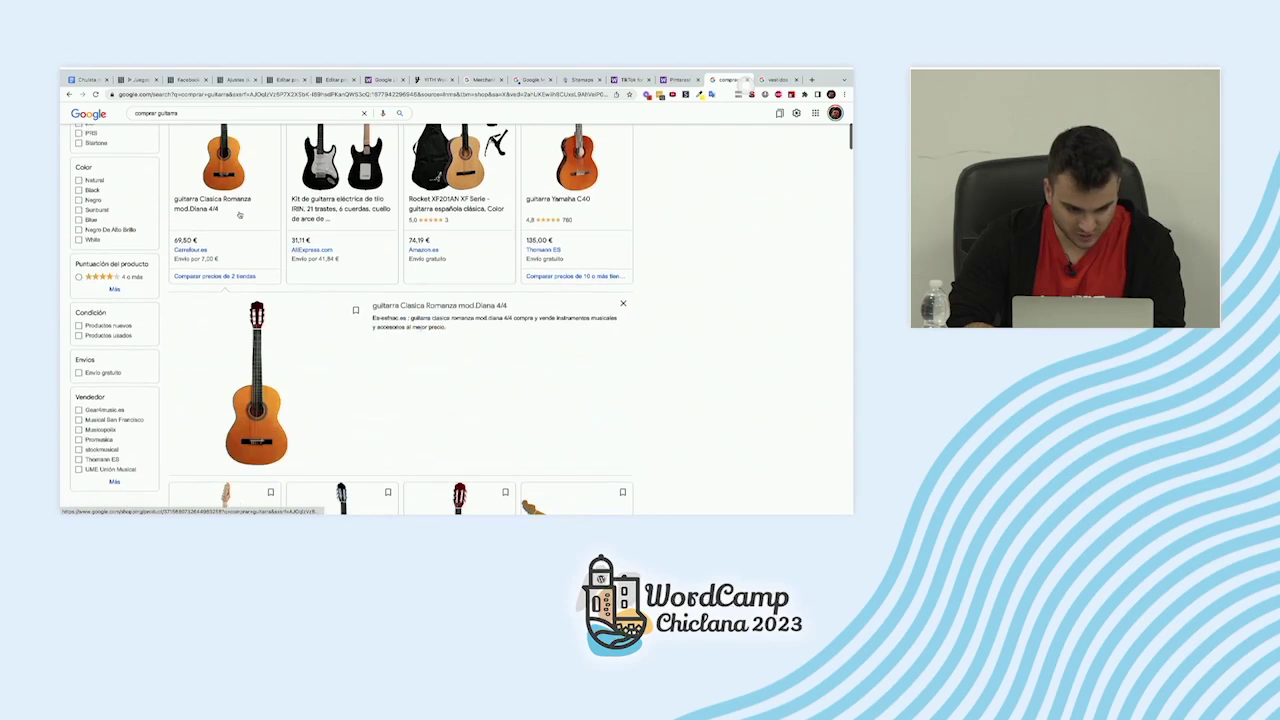
Step: Open the price comparison for the guitarra Clasica Romanza mod.Diana 4/4 and compare the item, shipping and total prices of Carrefour.es and Miravia
{"action": "scroll", "coordinate": [317, 298], "scroll_direction": "down", "scroll_amount": 2}
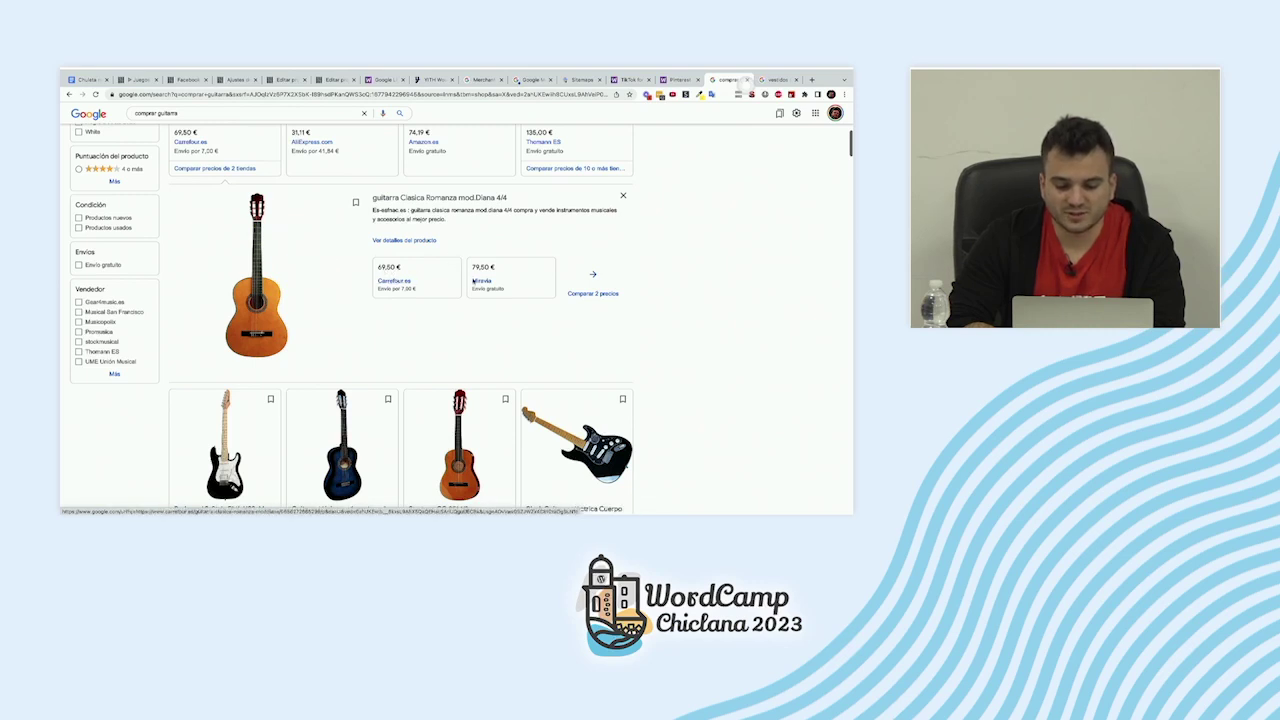
{"action": "left_click", "coordinate": [593, 280]}
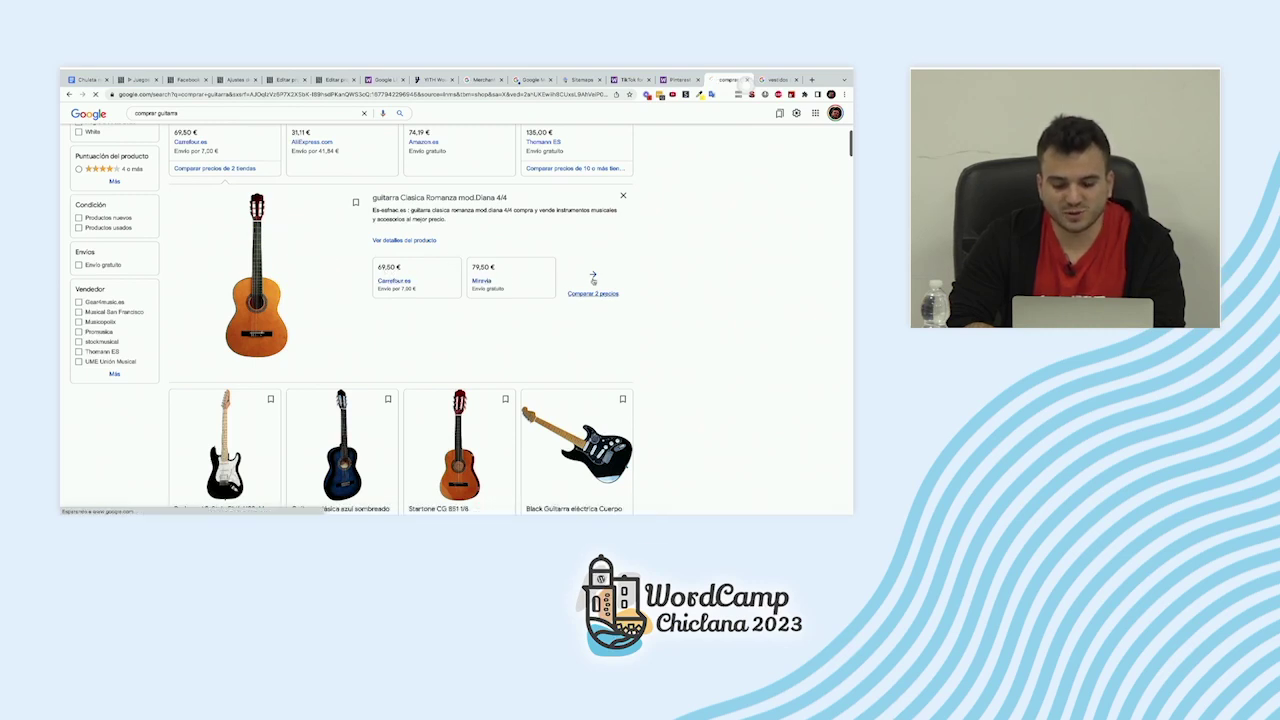
{"action": "scroll", "coordinate": [593, 281], "scroll_direction": "down", "scroll_amount": 1}
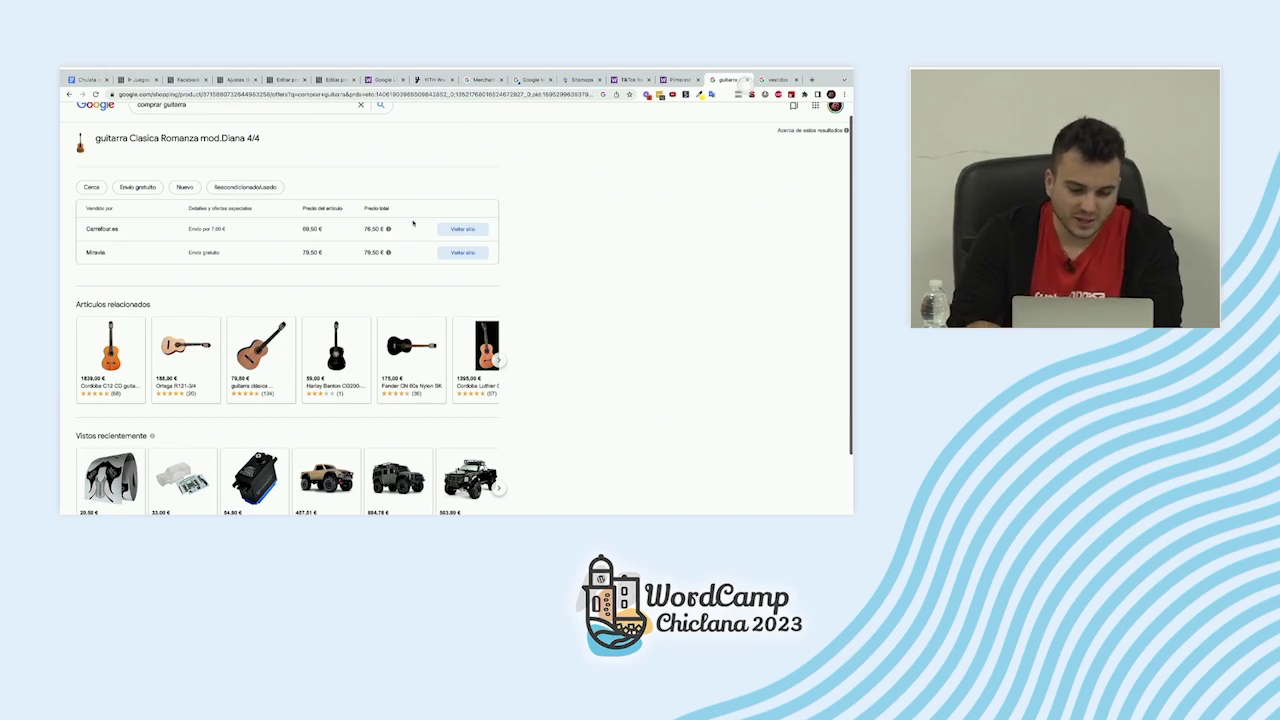
{"action": "scroll", "coordinate": [281, 257], "scroll_direction": "down", "scroll_amount": 1}
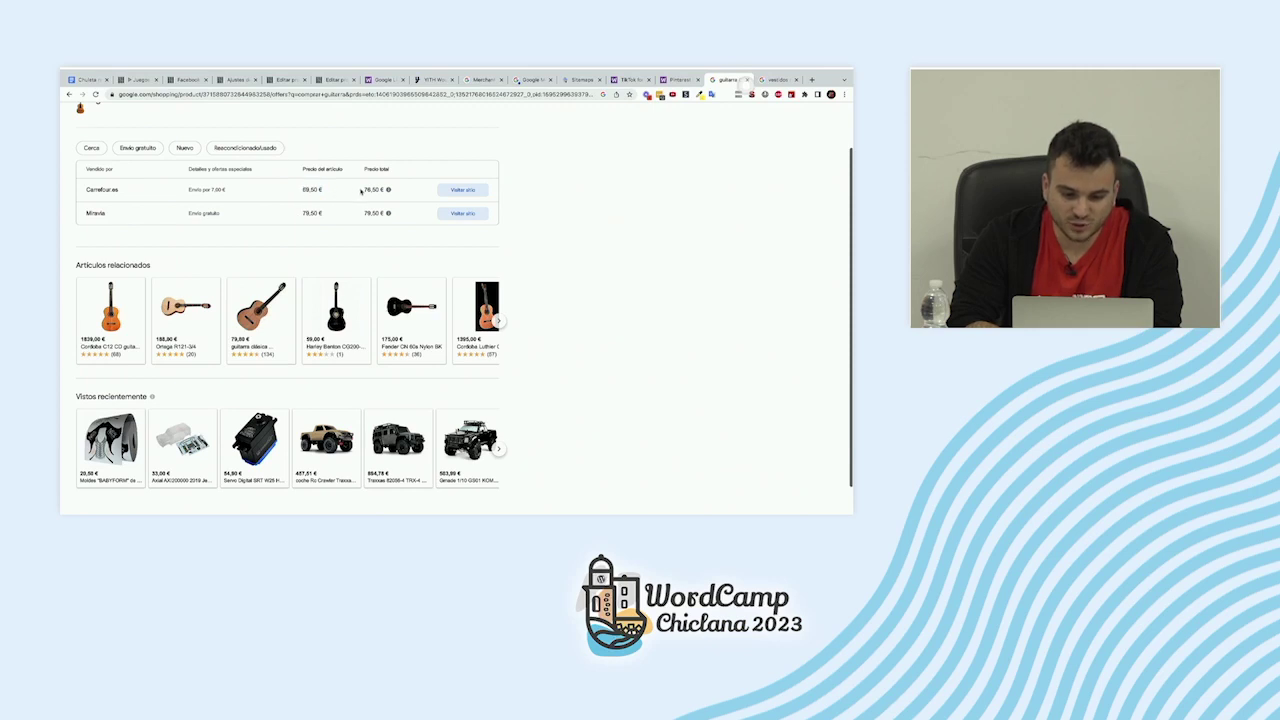
{"action": "double_click", "coordinate": [366, 189]}
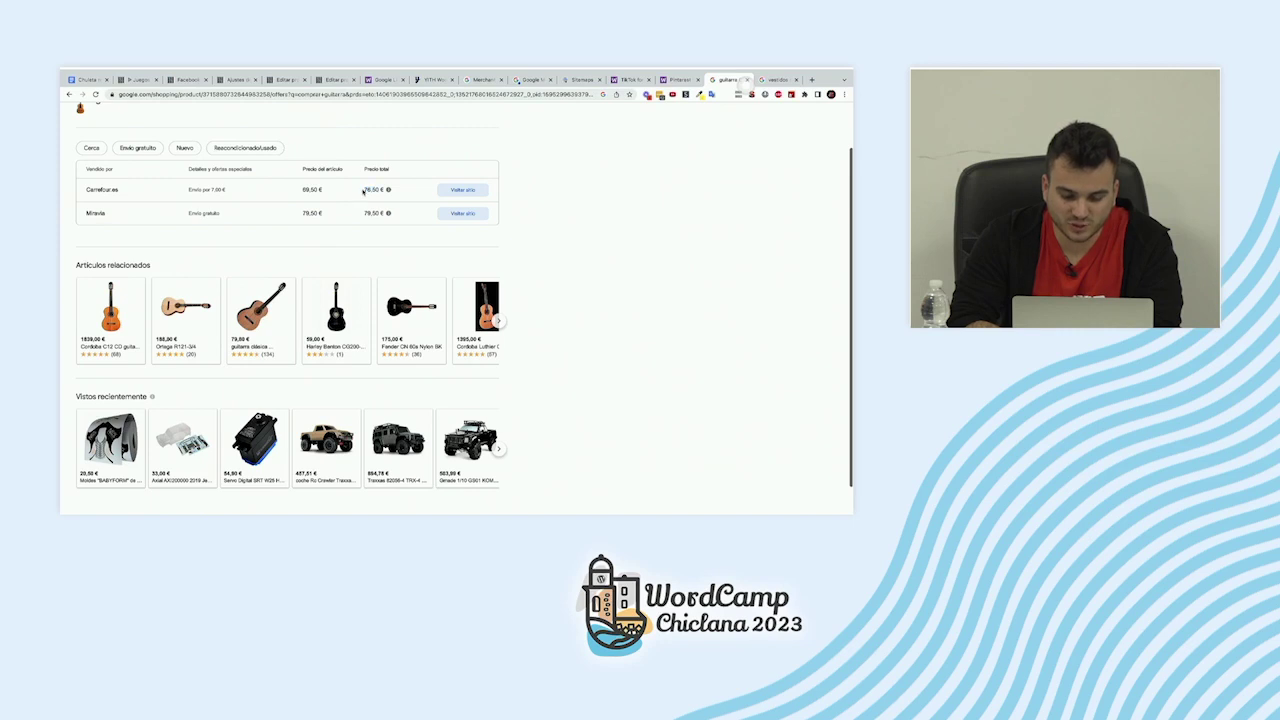
{"action": "mouse_move", "coordinate": [370, 190]}
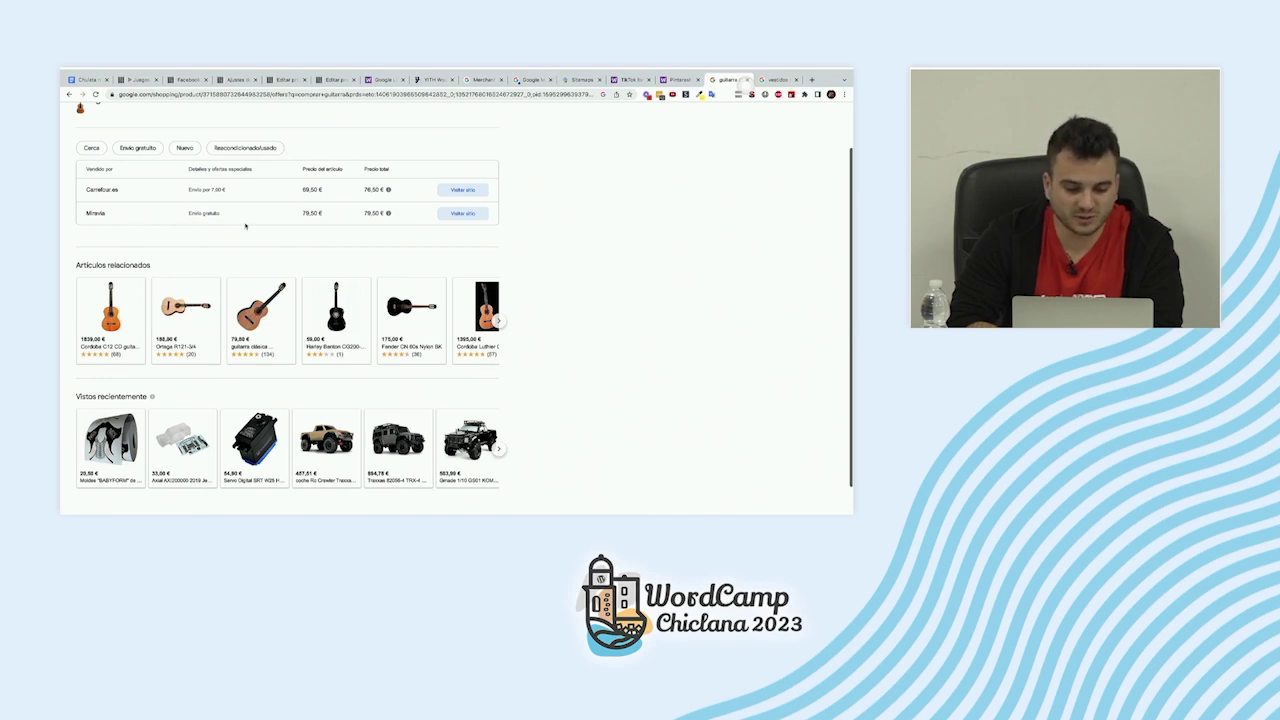
{"action": "mouse_move", "coordinate": [372, 214]}
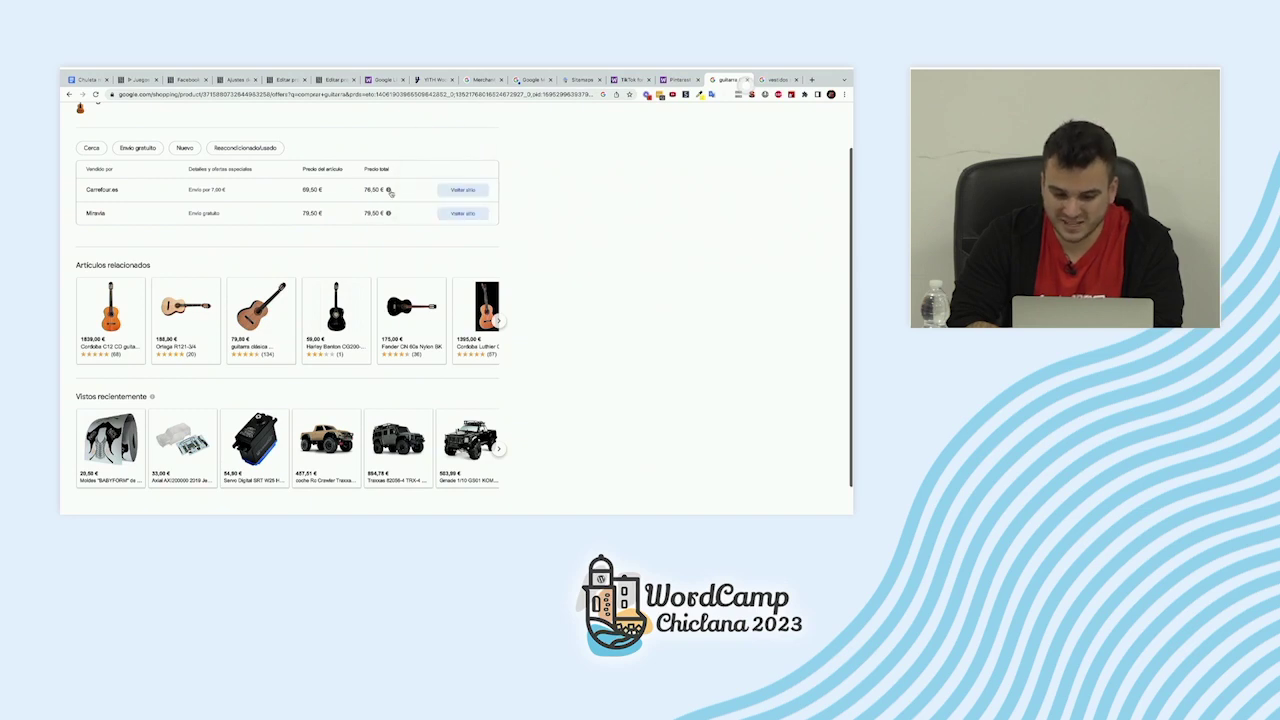
{"action": "scroll", "coordinate": [378, 251], "scroll_direction": "up", "scroll_amount": 1}
{"action": "scroll", "coordinate": [378, 251], "scroll_direction": "down", "scroll_amount": 2}
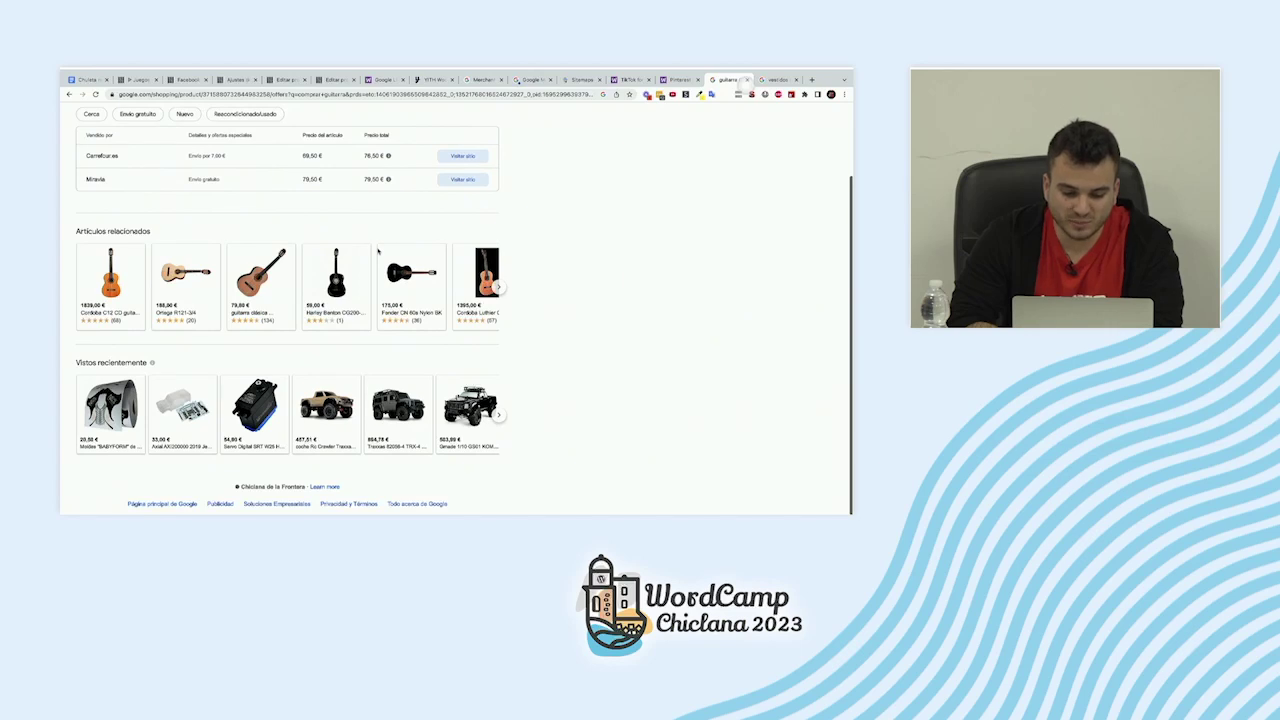
Step: Open the related Cordoba C12 CD guitarra clásica listing and highlight its bulleted product features for review, clearing the selection when done
{"action": "left_click", "coordinate": [121, 293]}
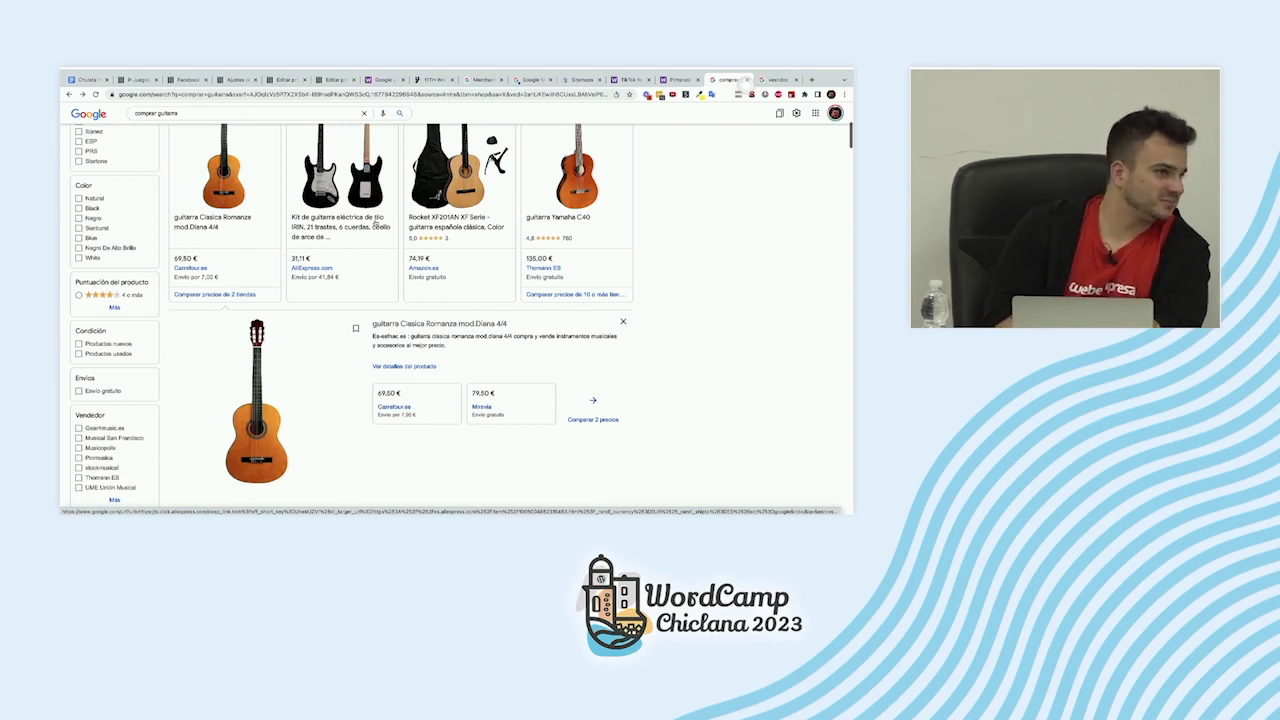
{"action": "left_click", "coordinate": [81, 95]}
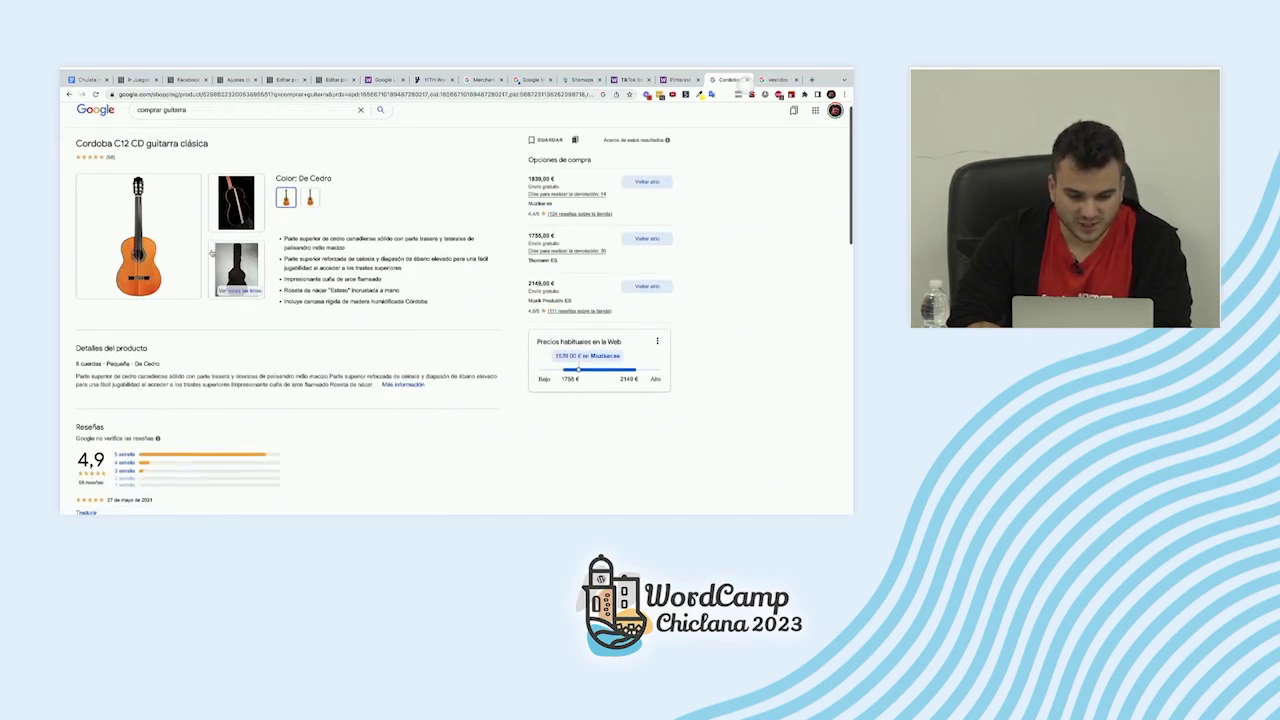
{"action": "scroll", "coordinate": [389, 248], "scroll_direction": "down", "scroll_amount": 1}
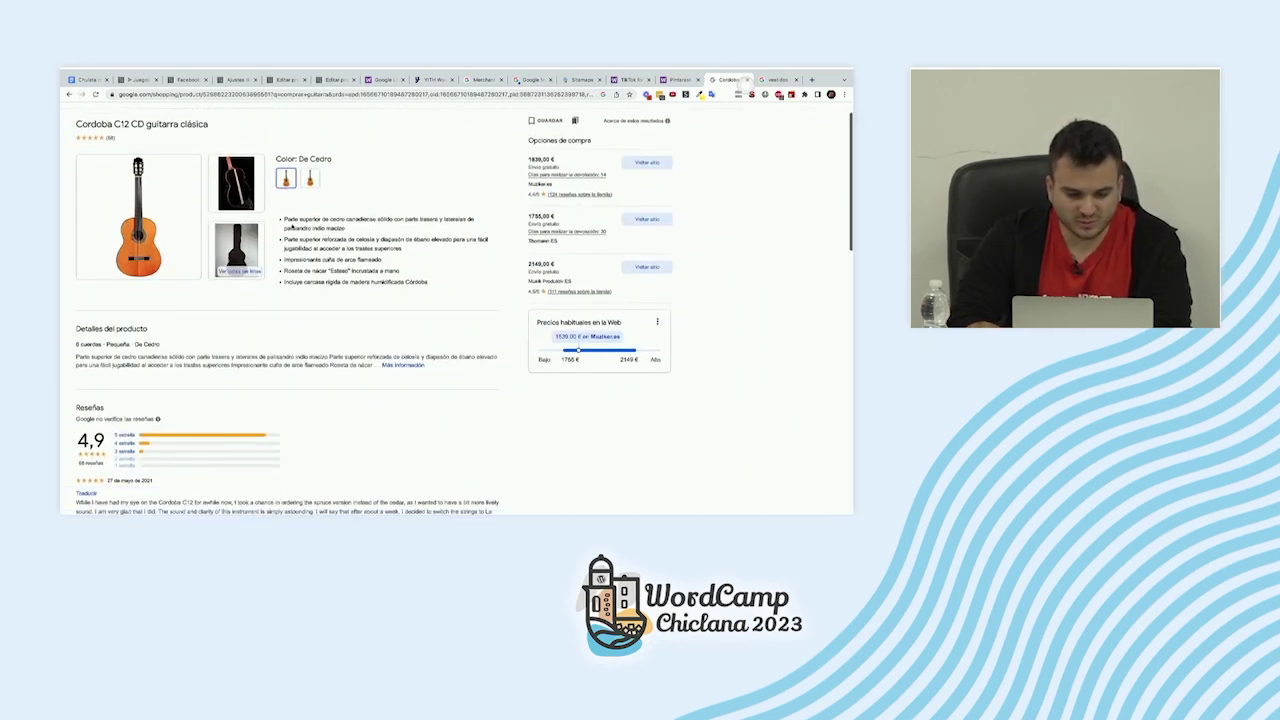
{"action": "scroll", "coordinate": [290, 228], "scroll_direction": "up", "scroll_amount": 1}
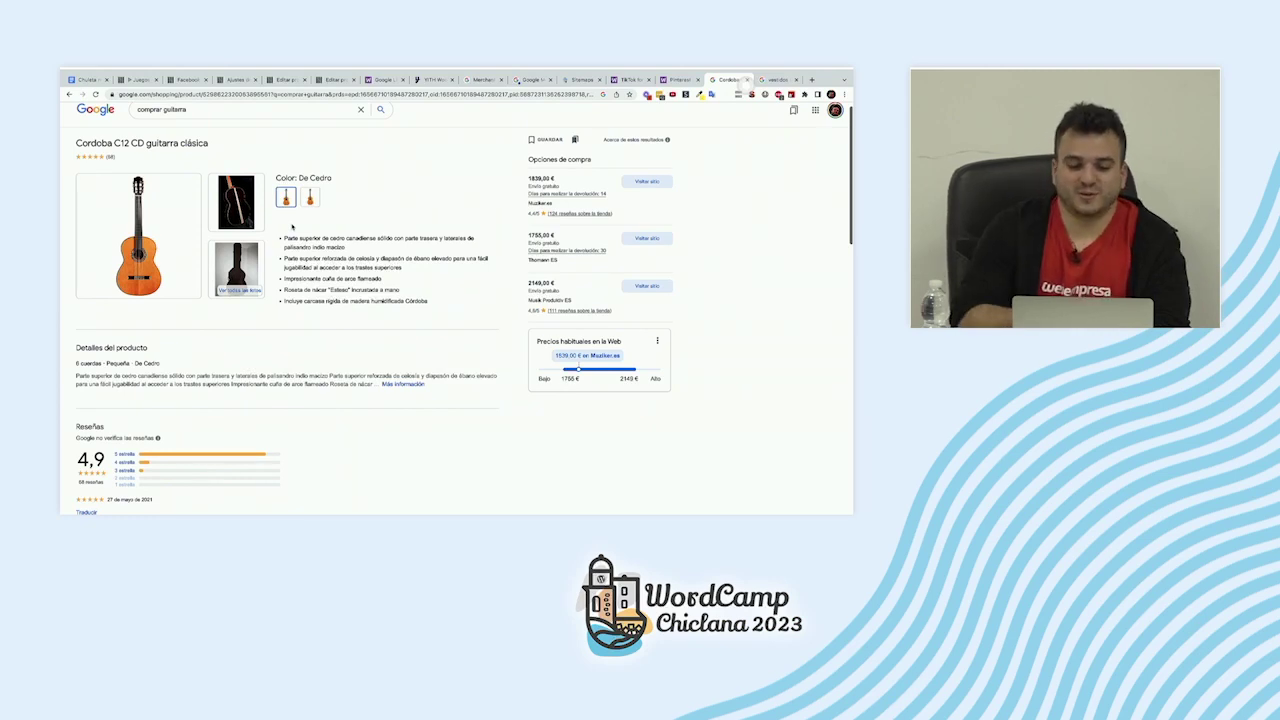
{"action": "scroll", "coordinate": [288, 230], "scroll_direction": "up", "scroll_amount": 1}
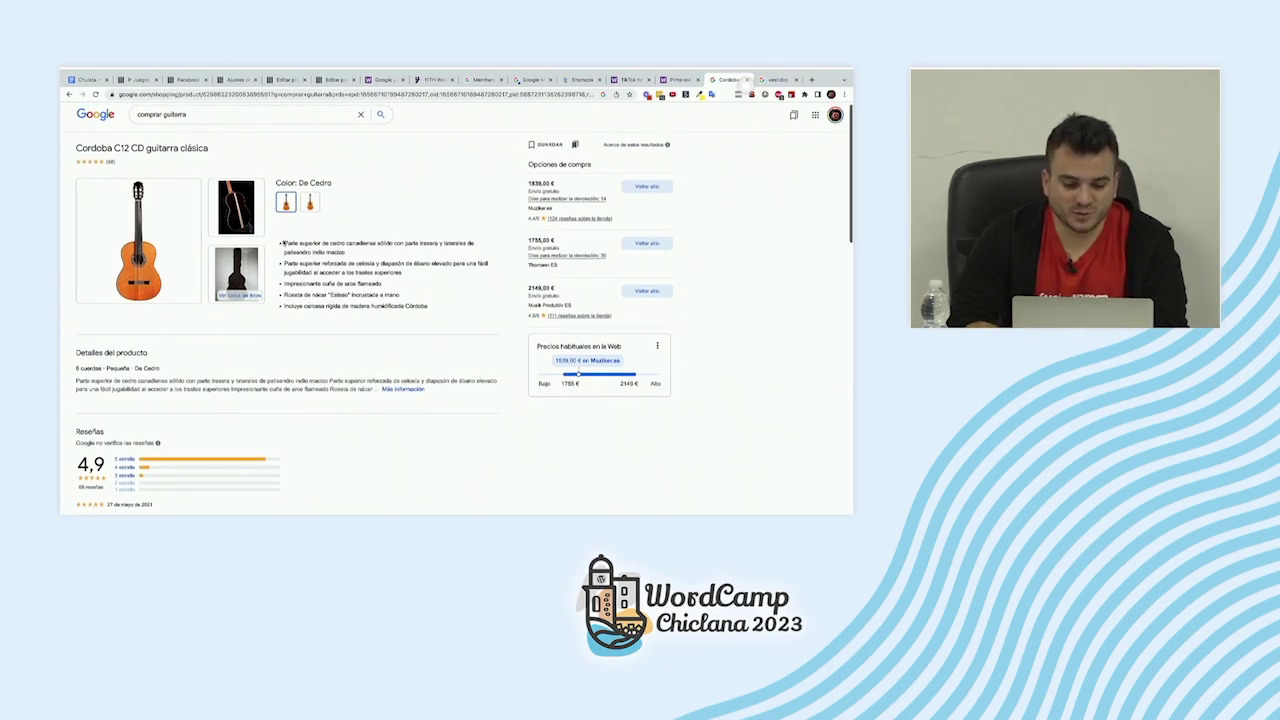
{"action": "left_click_drag", "start_coordinate": [321, 258], "coordinate": [436, 307]}
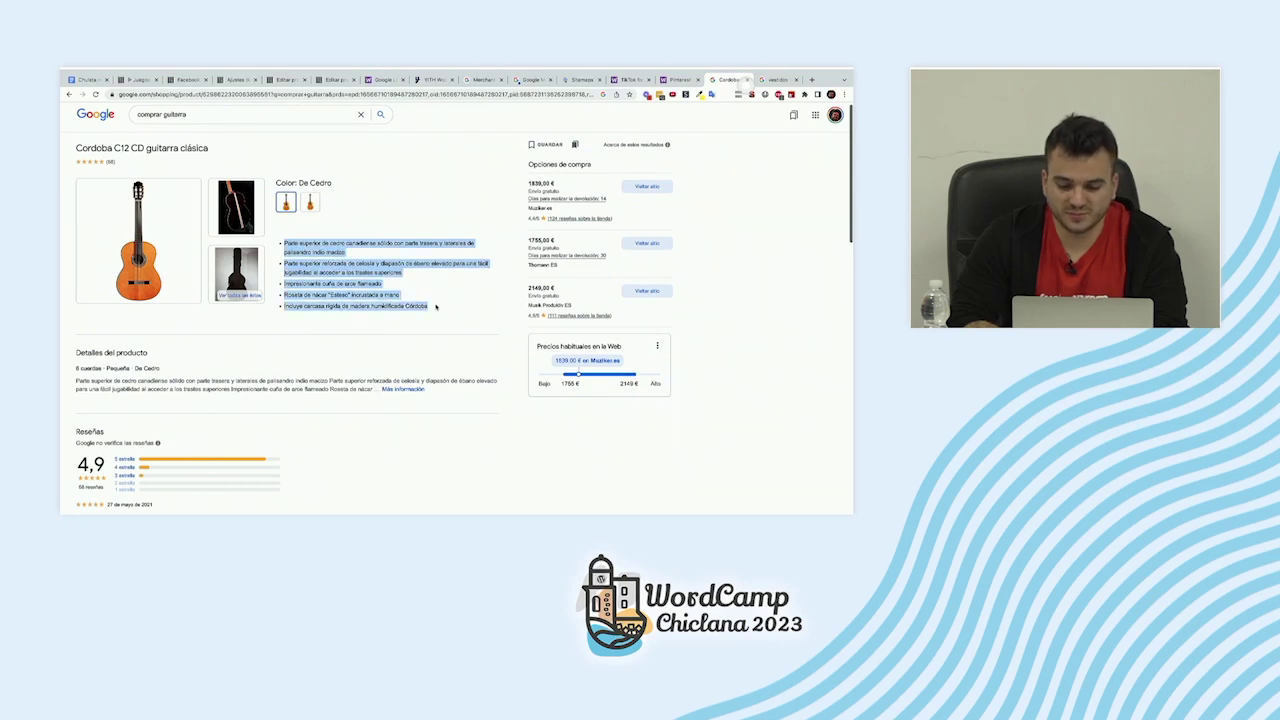
{"action": "left_click", "coordinate": [686, 281]}
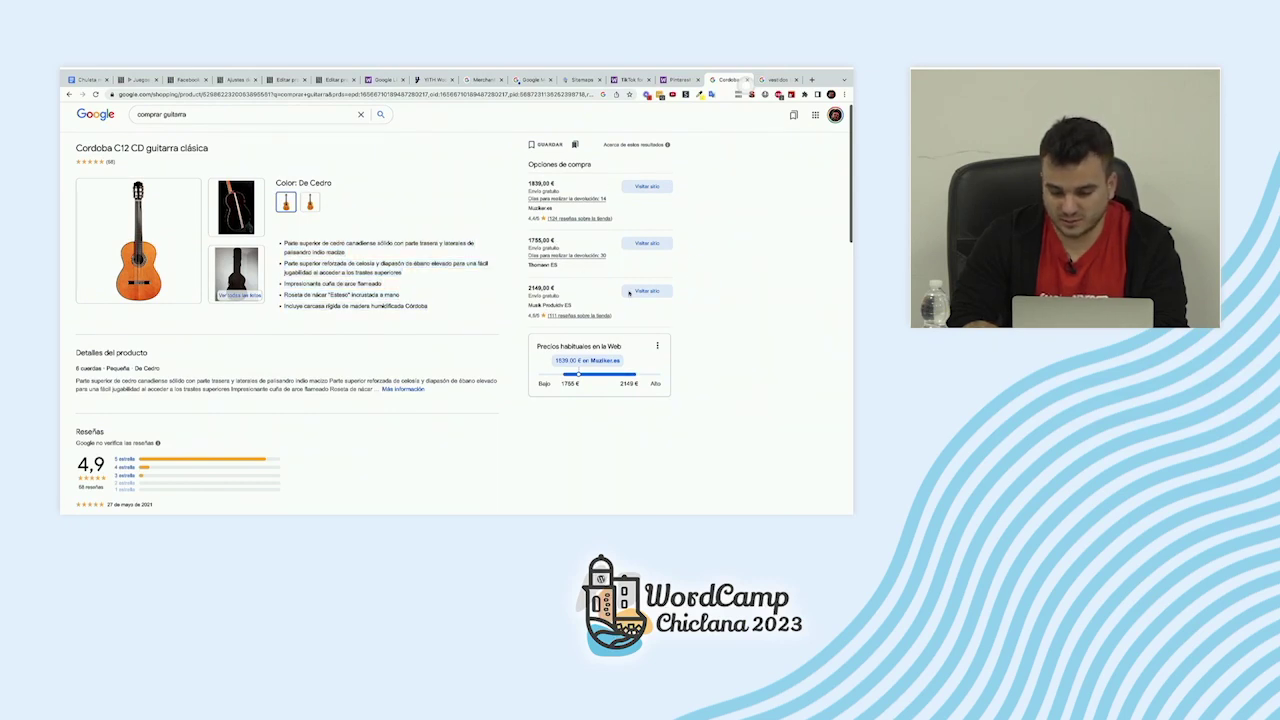